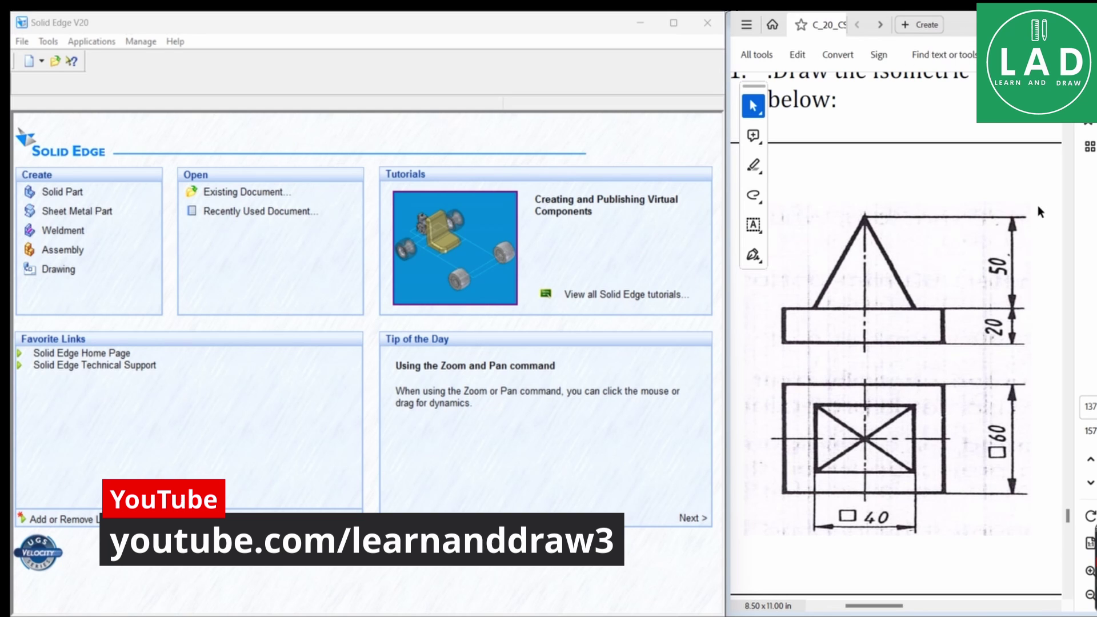
# Create a new solid part and begin a Protrusion sketch on the Top (xy) plane.
pyautogui.click(63, 193)
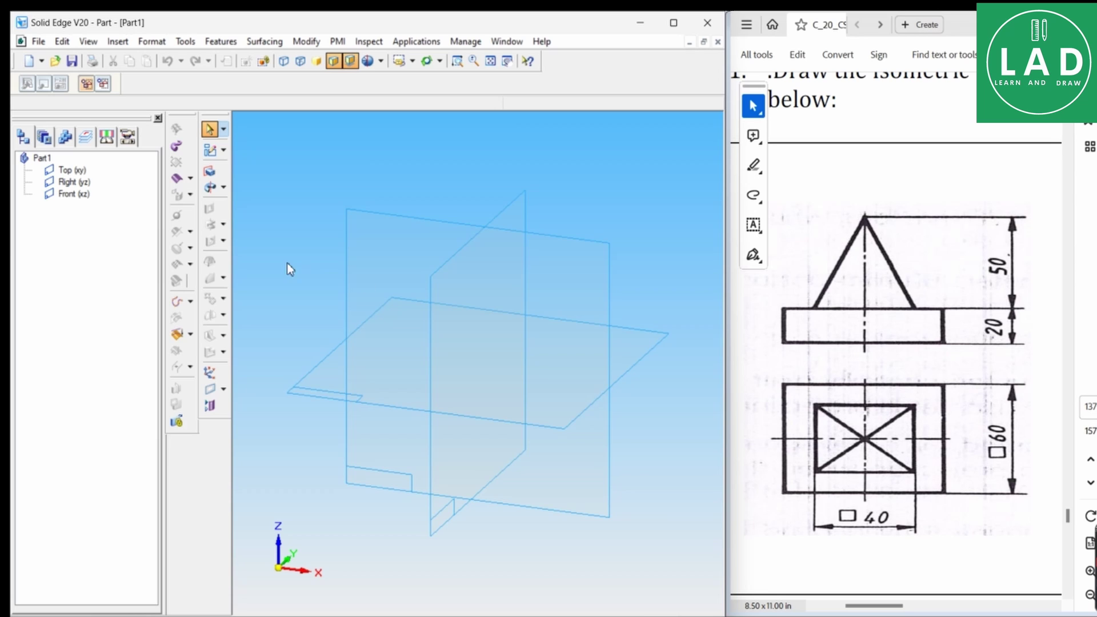
pyautogui.click(208, 172)
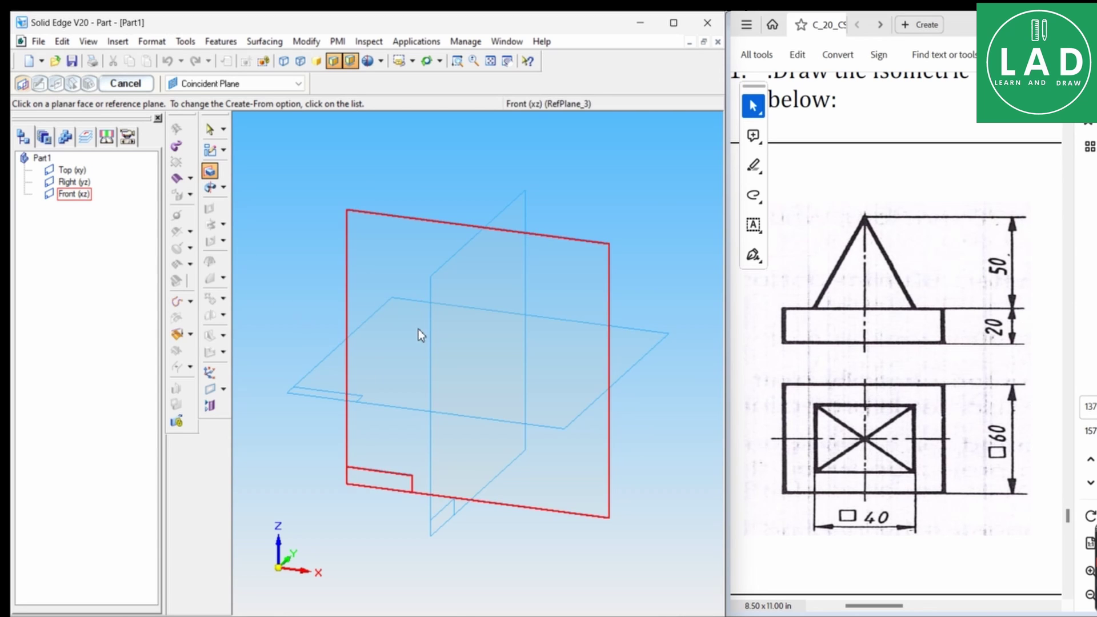
pyautogui.click(379, 379)
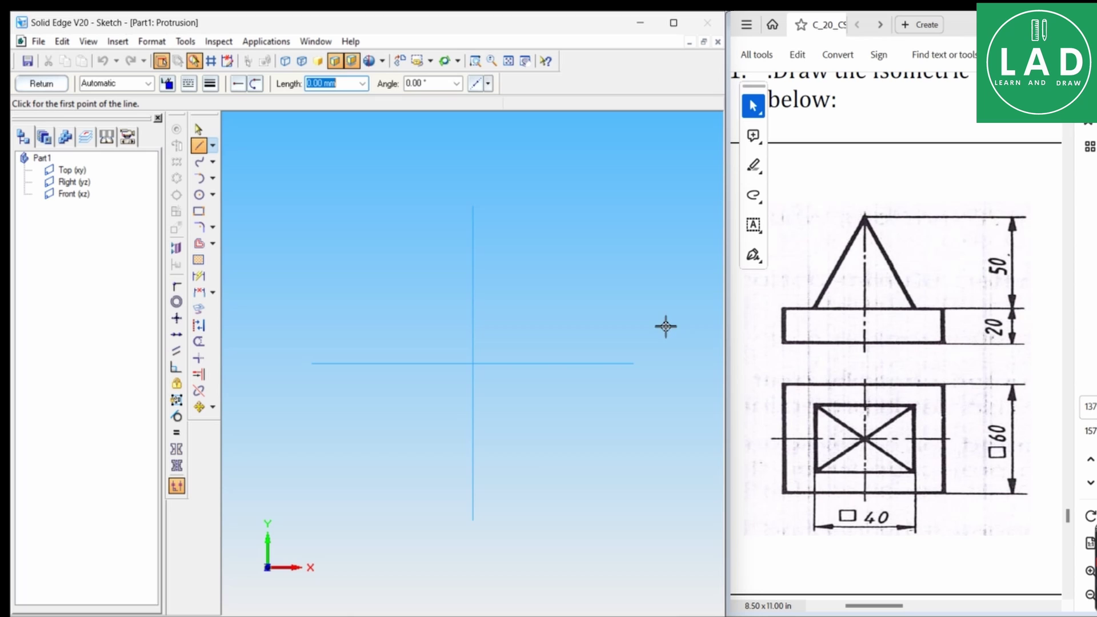
# Draw a 60 by 60 rectangle at 0° angle in the sketch.
pyautogui.click(199, 212)
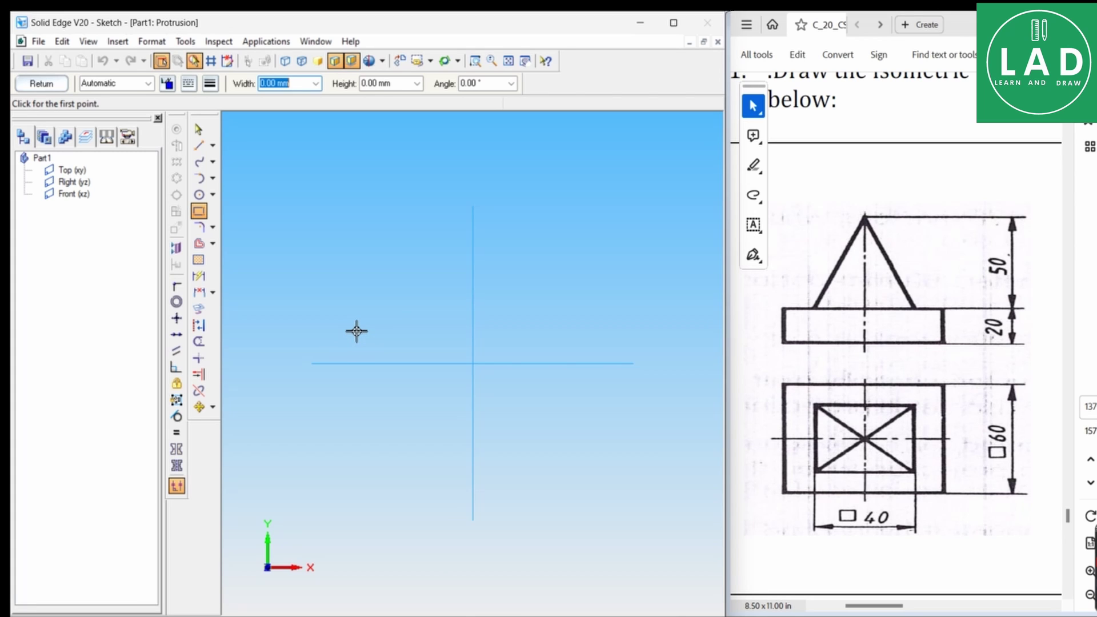
pyautogui.write('60')
pyautogui.press('Tab')
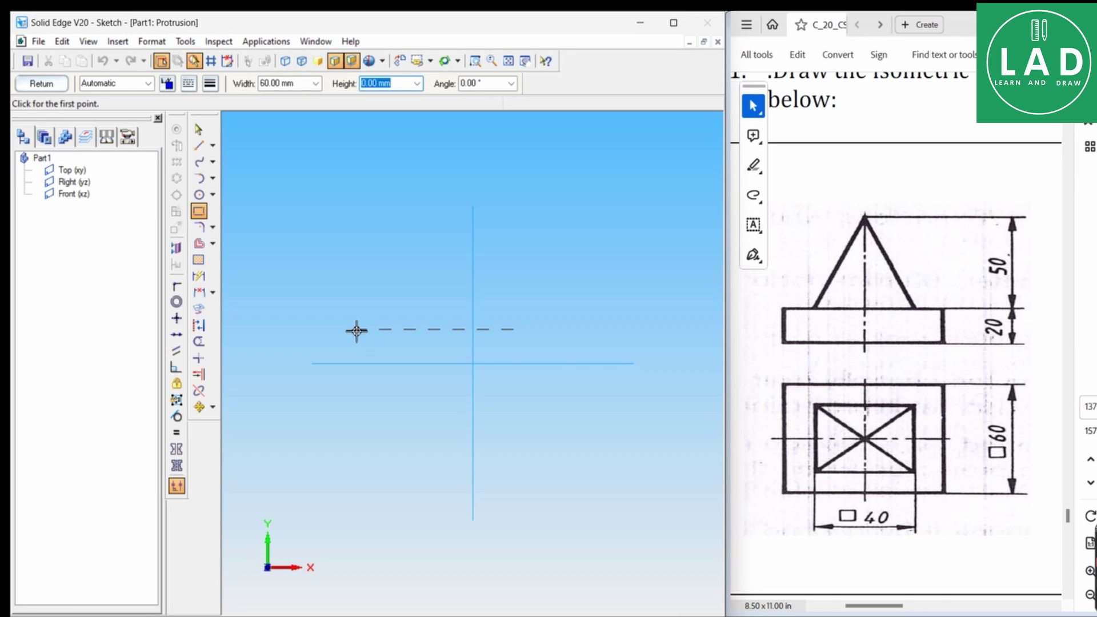
pyautogui.write('60')
pyautogui.press('Tab')
pyautogui.write('0')
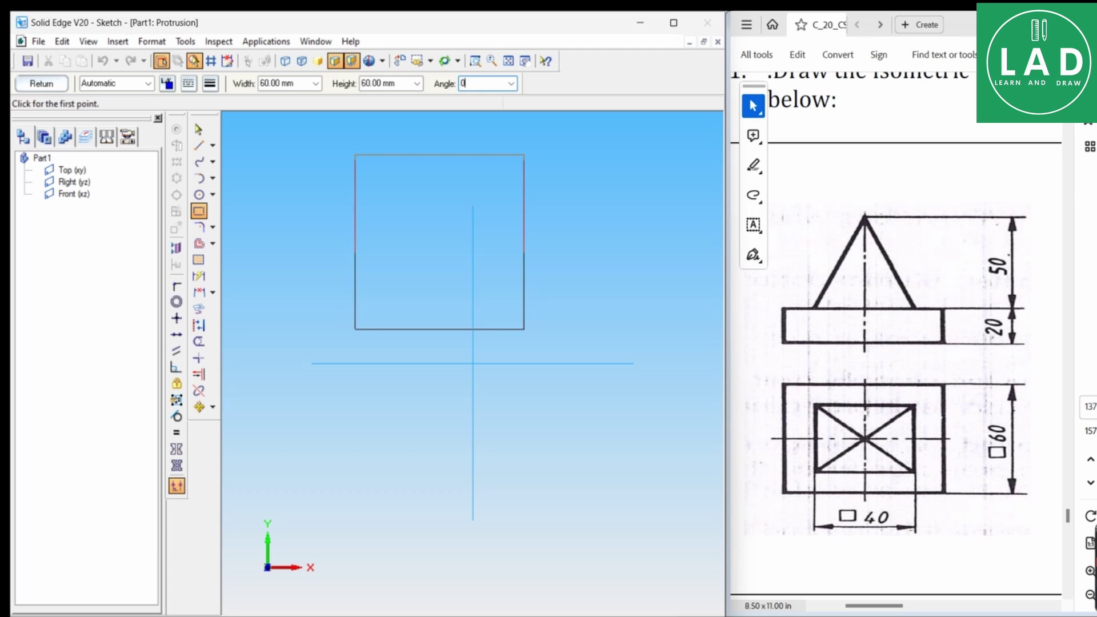
pyautogui.press('Tab')
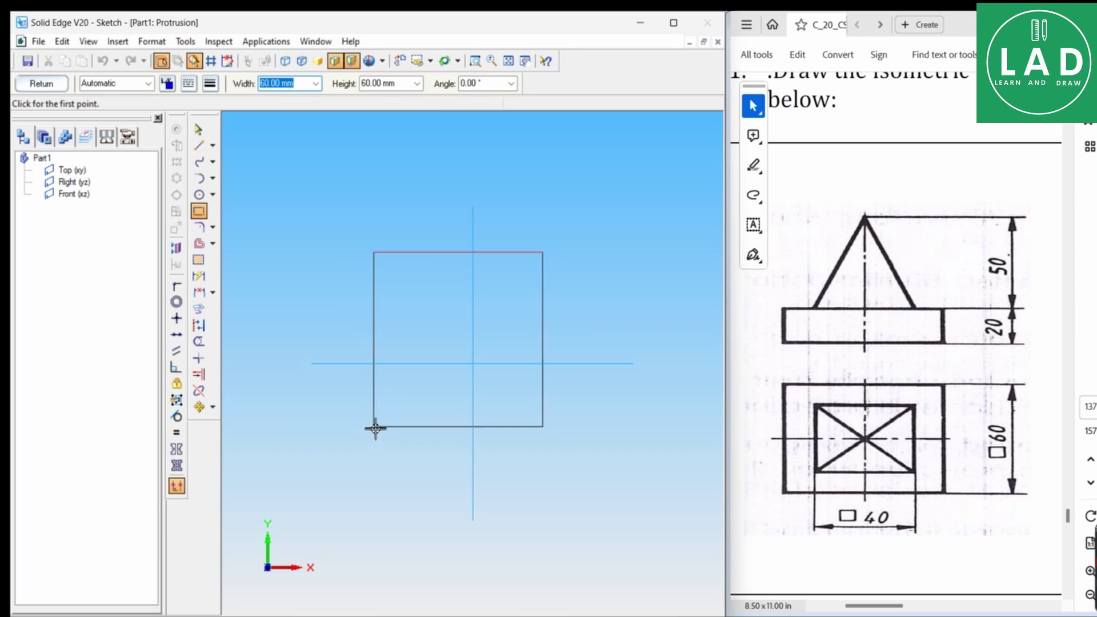
pyautogui.click(371, 419)
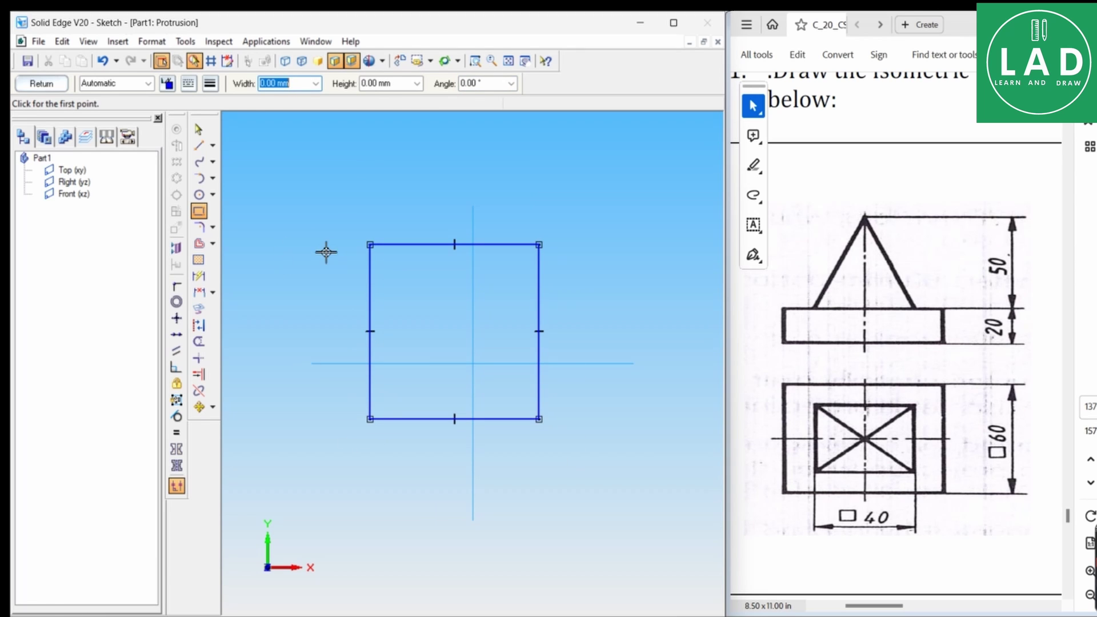
# Dimension the square's left and top edges at 60 each.
pyautogui.click(201, 278)
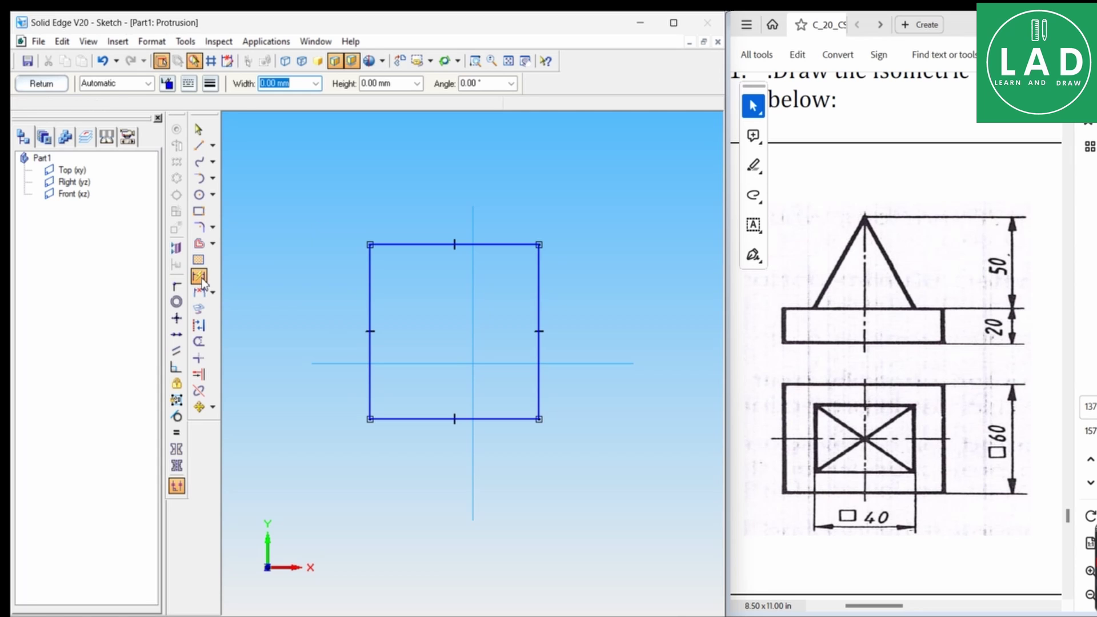
pyautogui.click(371, 292)
pyautogui.click(310, 283)
pyautogui.click(420, 240)
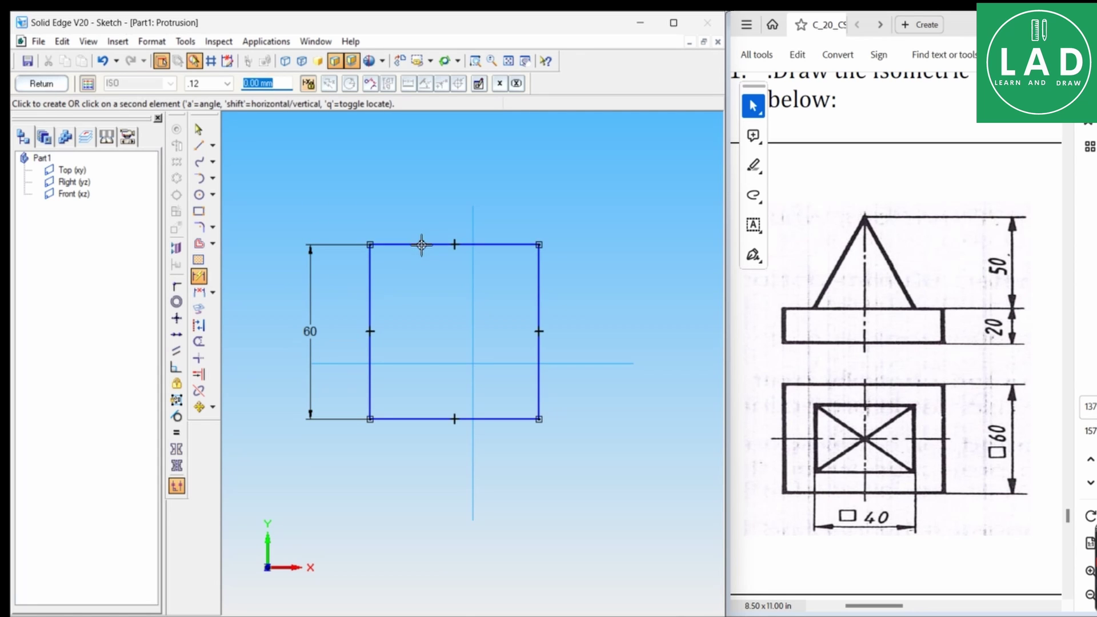
pyautogui.click(421, 206)
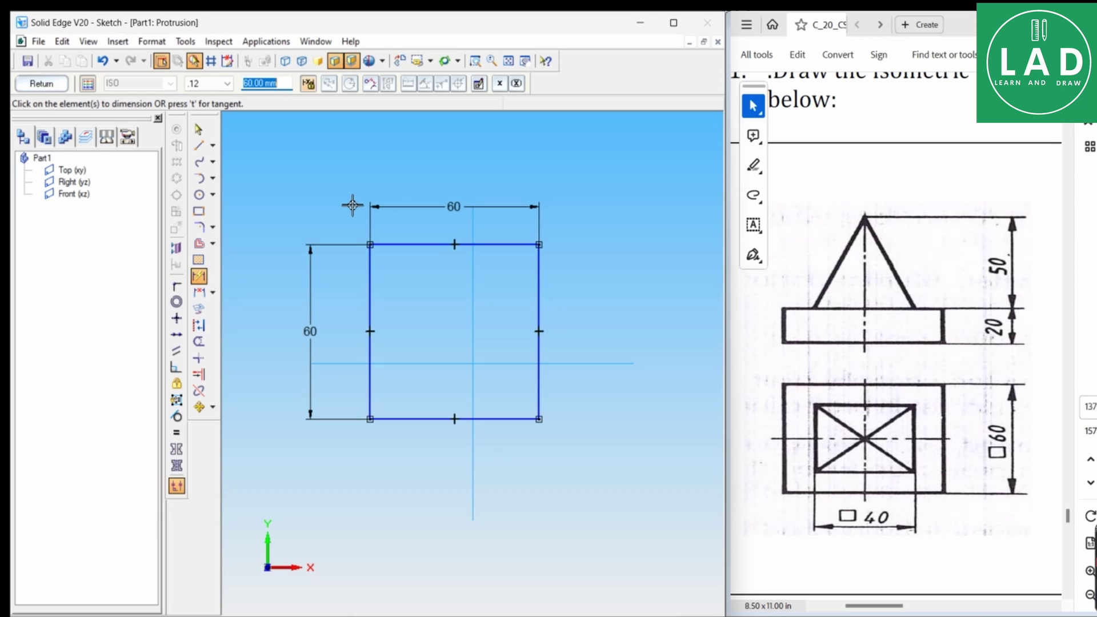
# Connect the left and top edge midpoints to the horizontal and vertical axes.
pyautogui.click(177, 287)
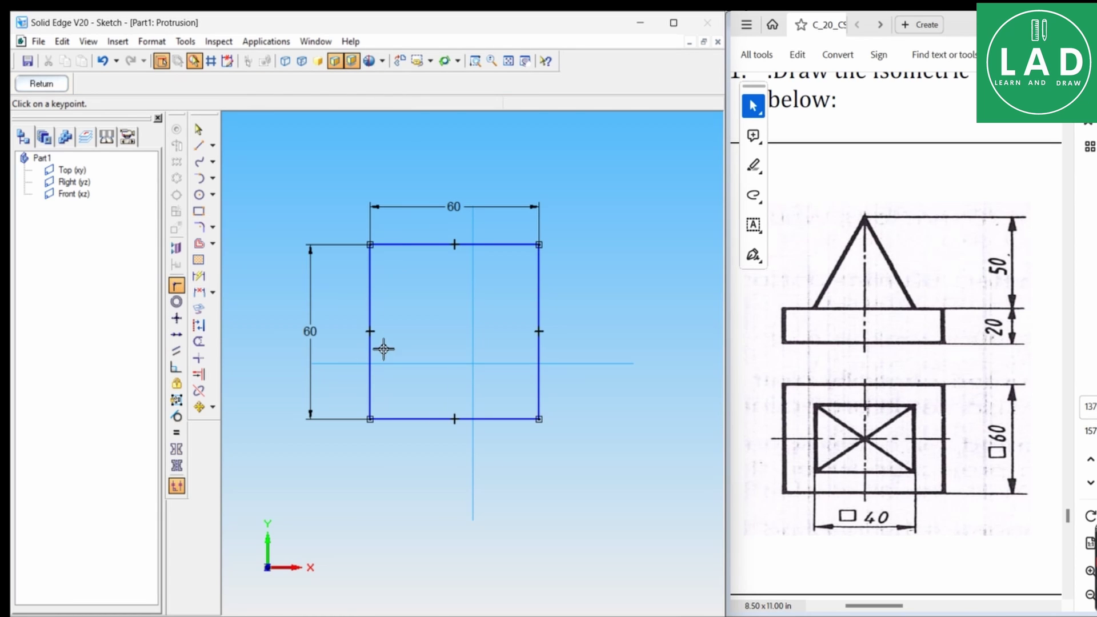
pyautogui.click(371, 331)
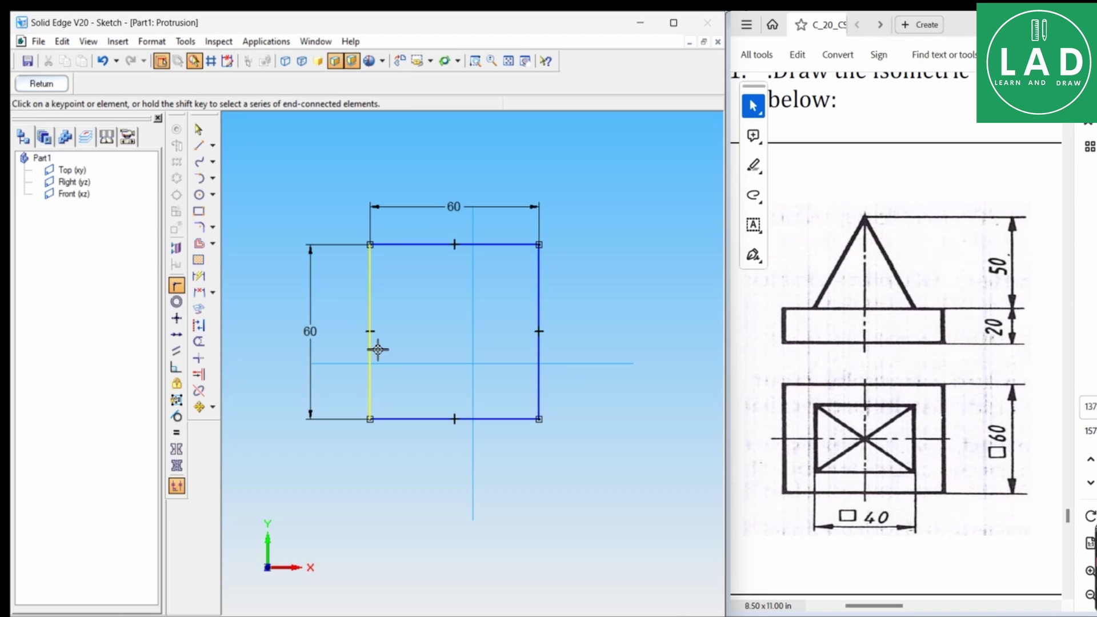
pyautogui.click(383, 364)
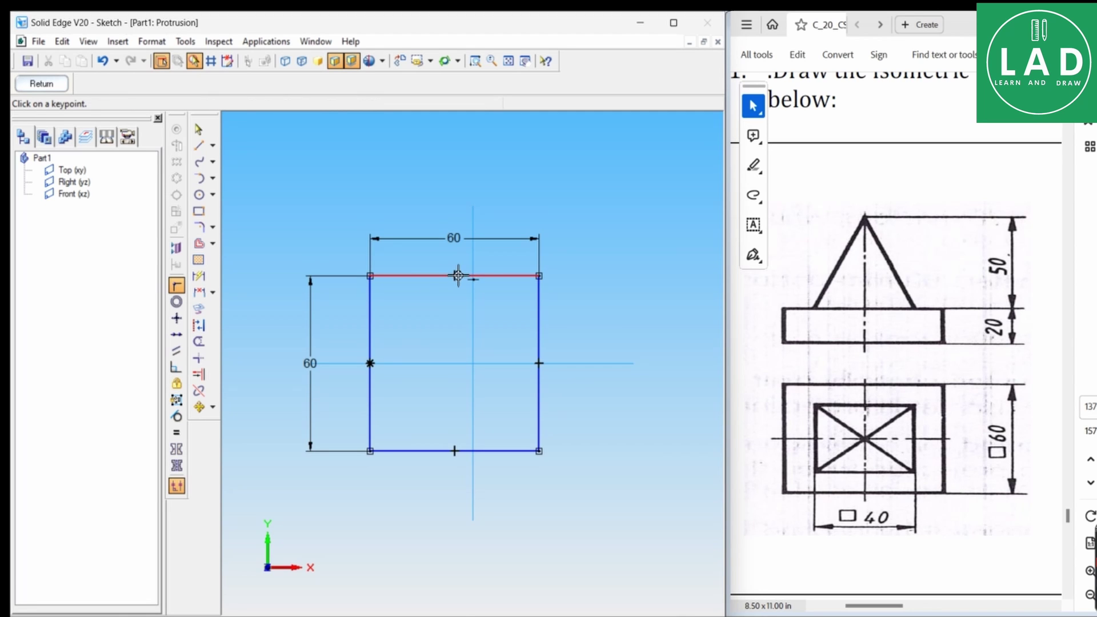
pyautogui.click(458, 275)
pyautogui.click(472, 262)
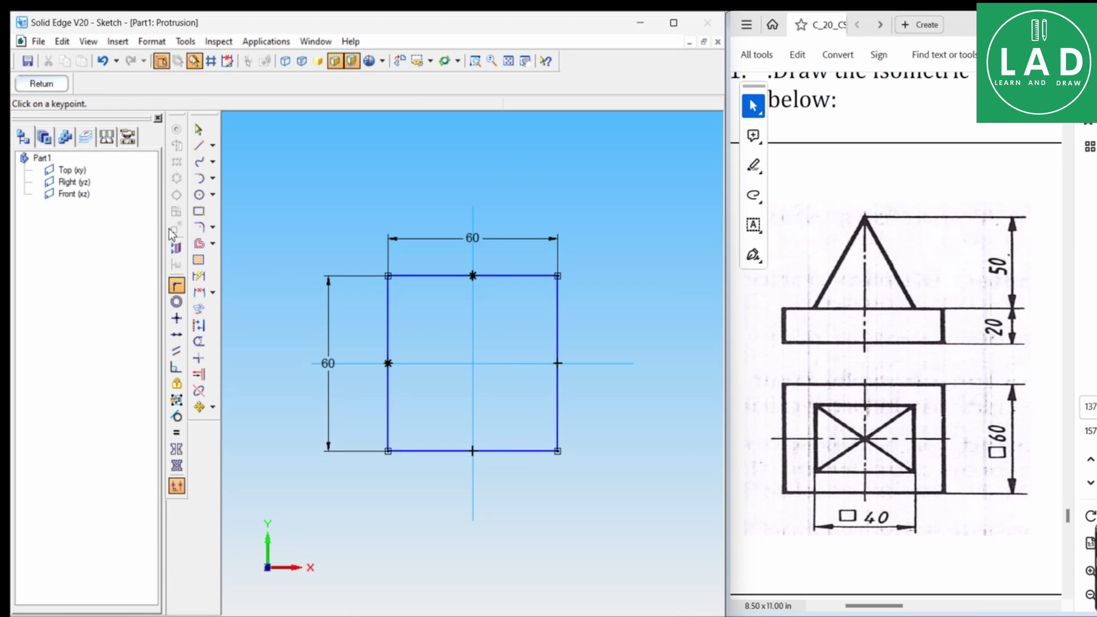
# Extrude the 60 × 60 square upward 20 mm to finish Protrusion 1.
pyautogui.click(34, 87)
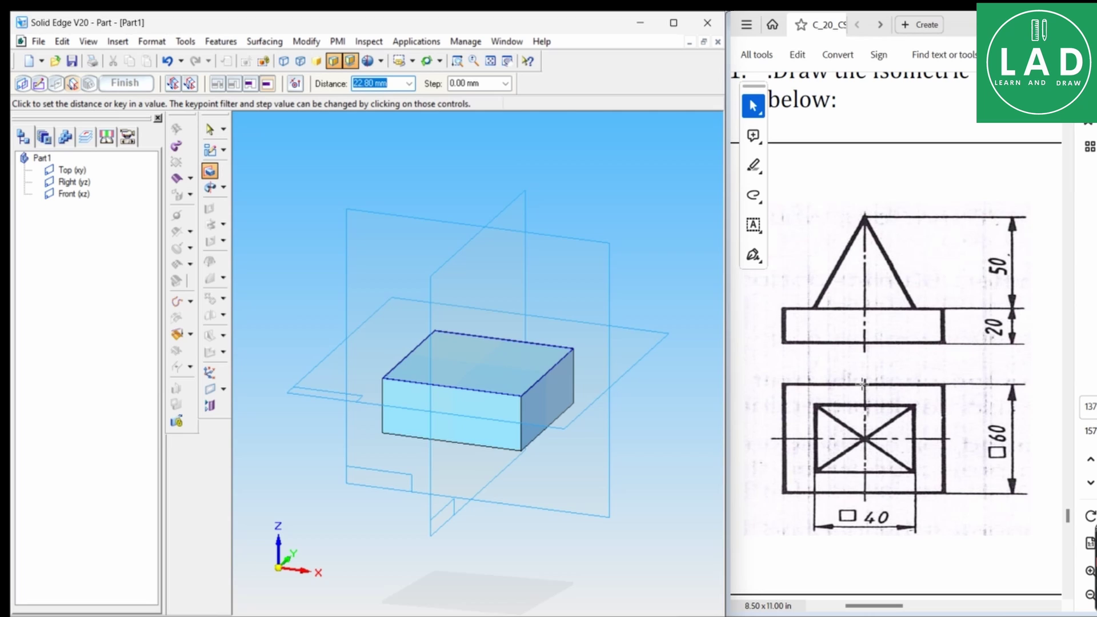
pyautogui.write('20')
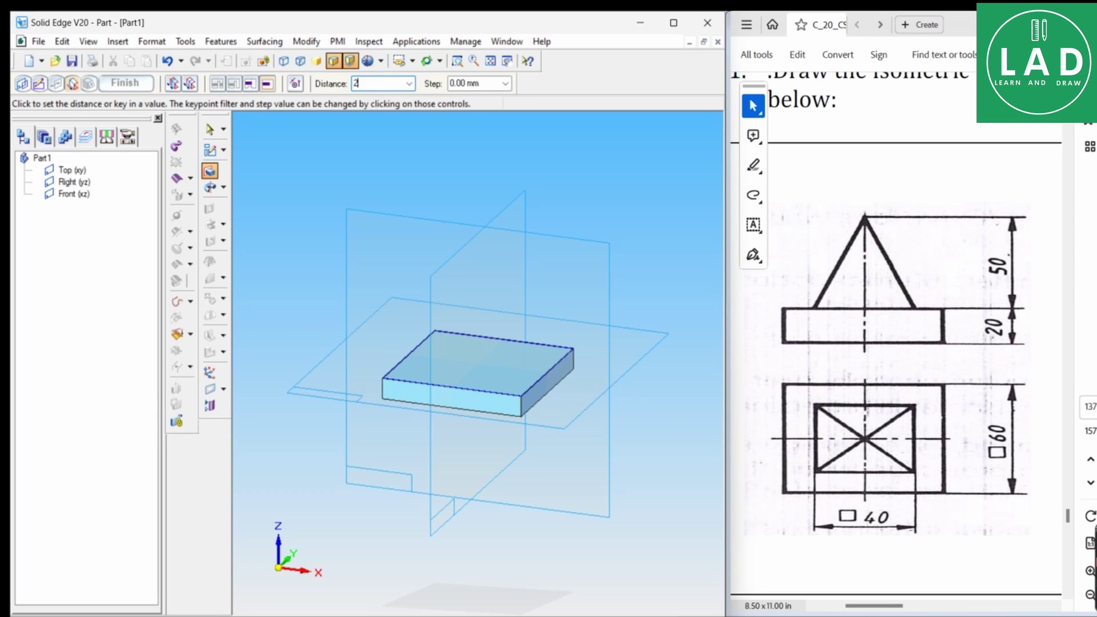
pyautogui.press('Return')
pyautogui.click(609, 417)
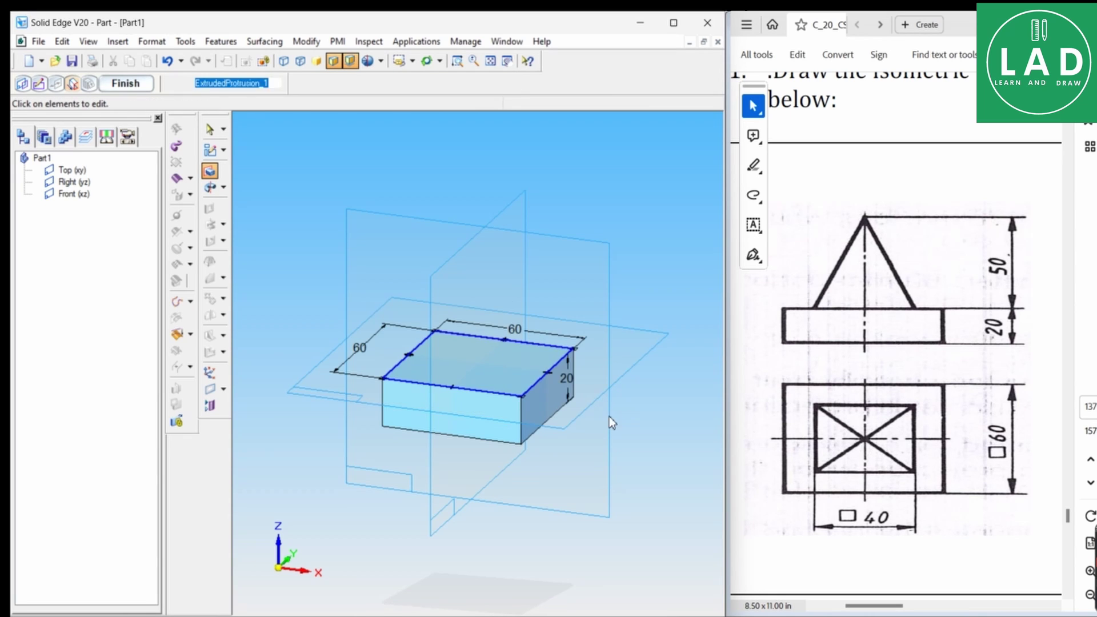
pyautogui.click(136, 83)
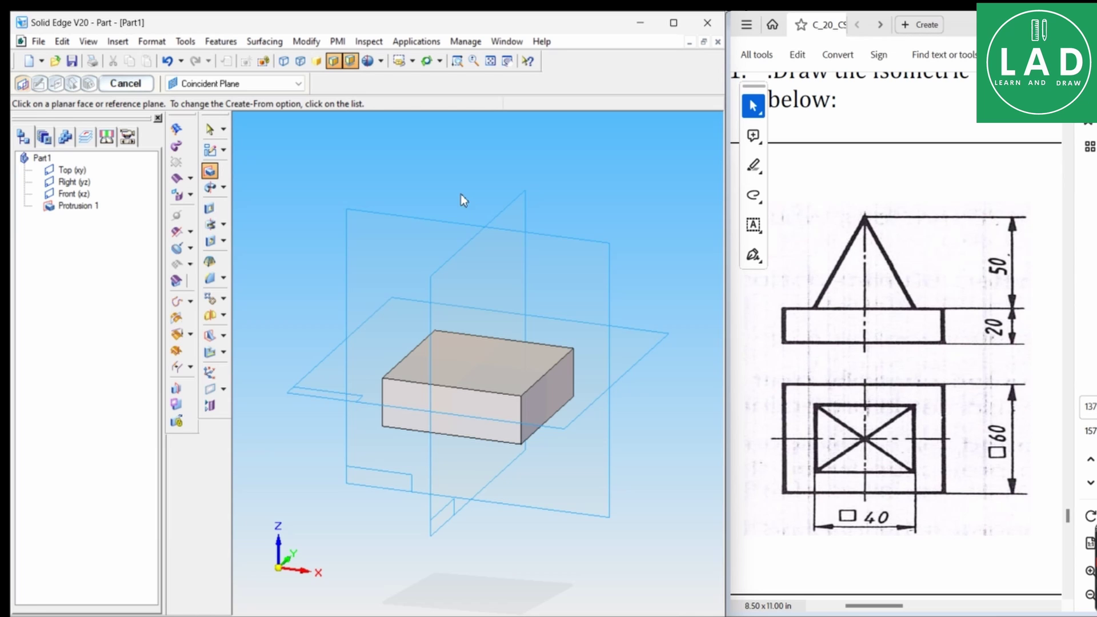
# Start a new standalone Sketch on the block's top face.
pyautogui.click(223, 187)
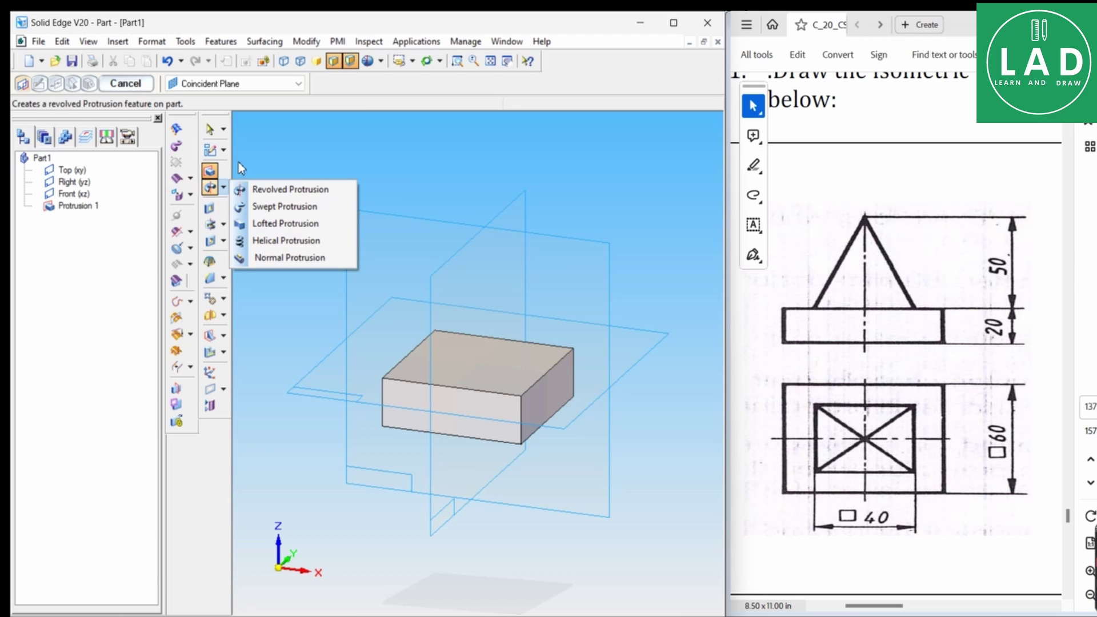
pyautogui.click(280, 189)
pyautogui.click(222, 186)
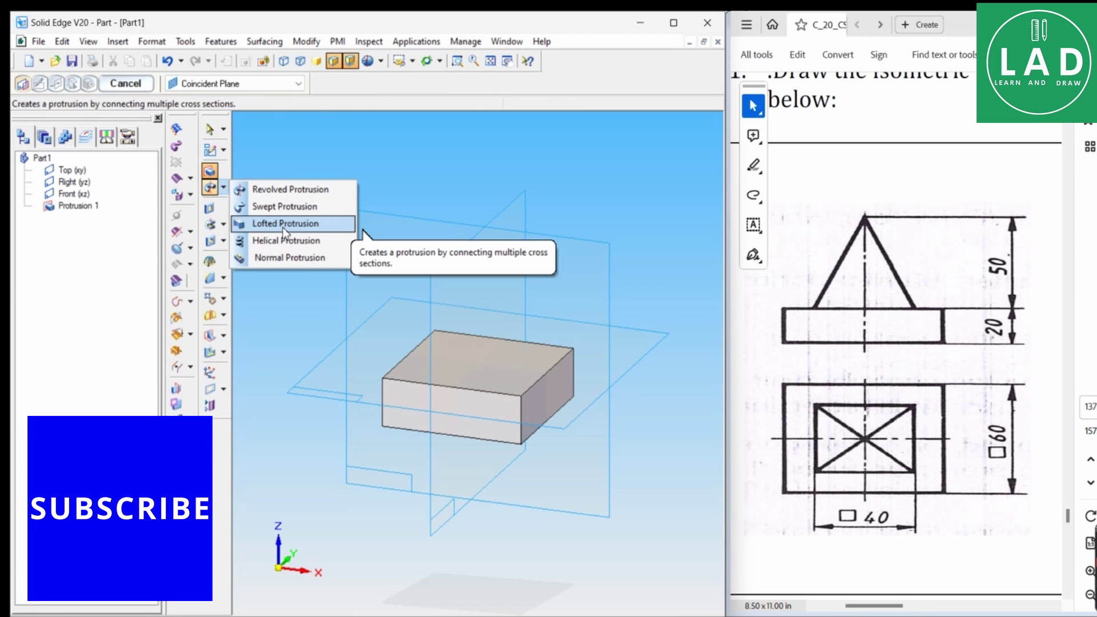
pyautogui.click(212, 151)
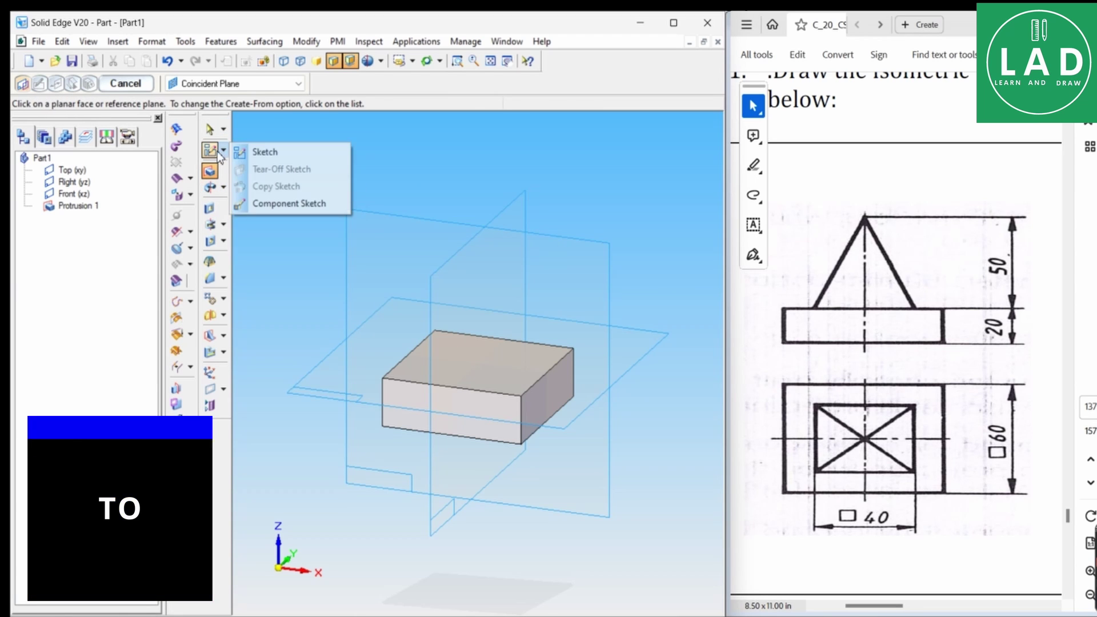
pyautogui.click(266, 152)
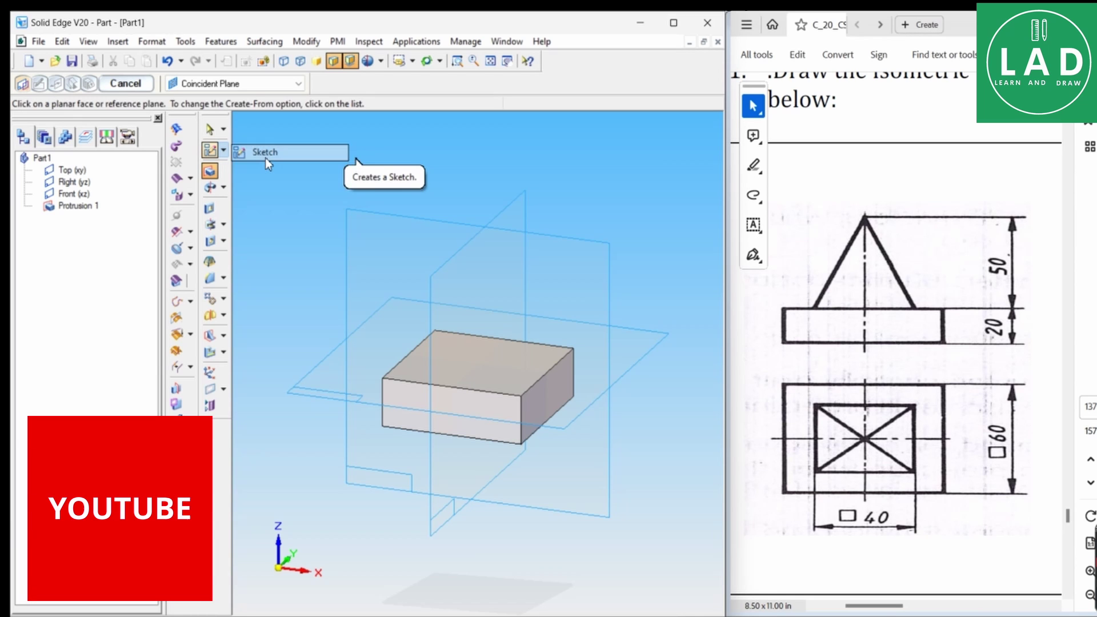
pyautogui.click(481, 351)
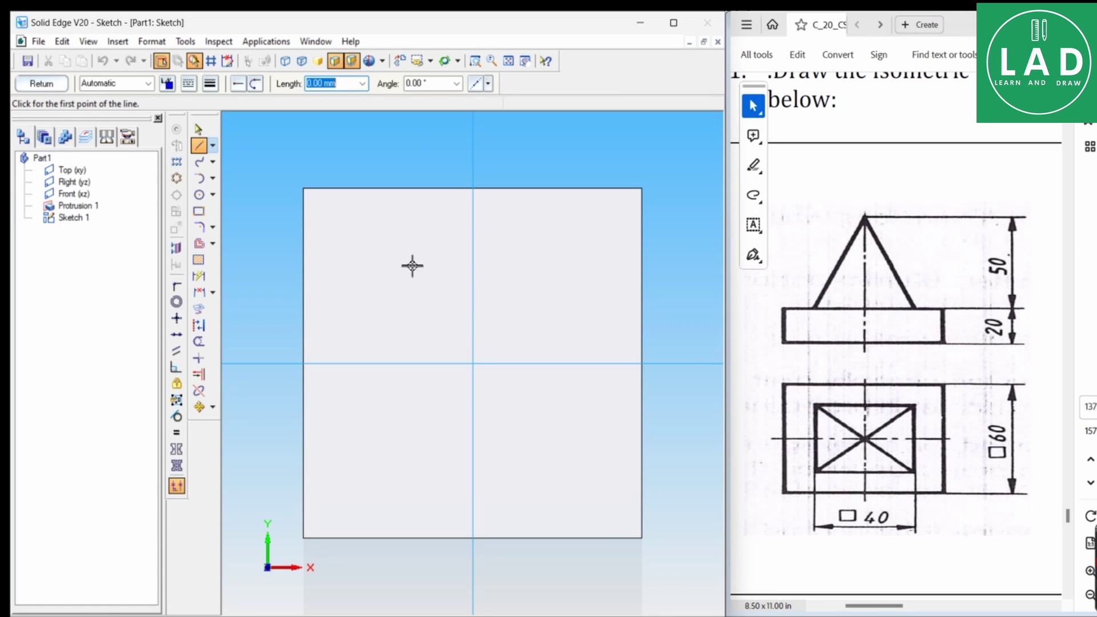
# Draw a 40 by 40 rectangle on the block's top face.
pyautogui.click(199, 211)
pyautogui.write('4')
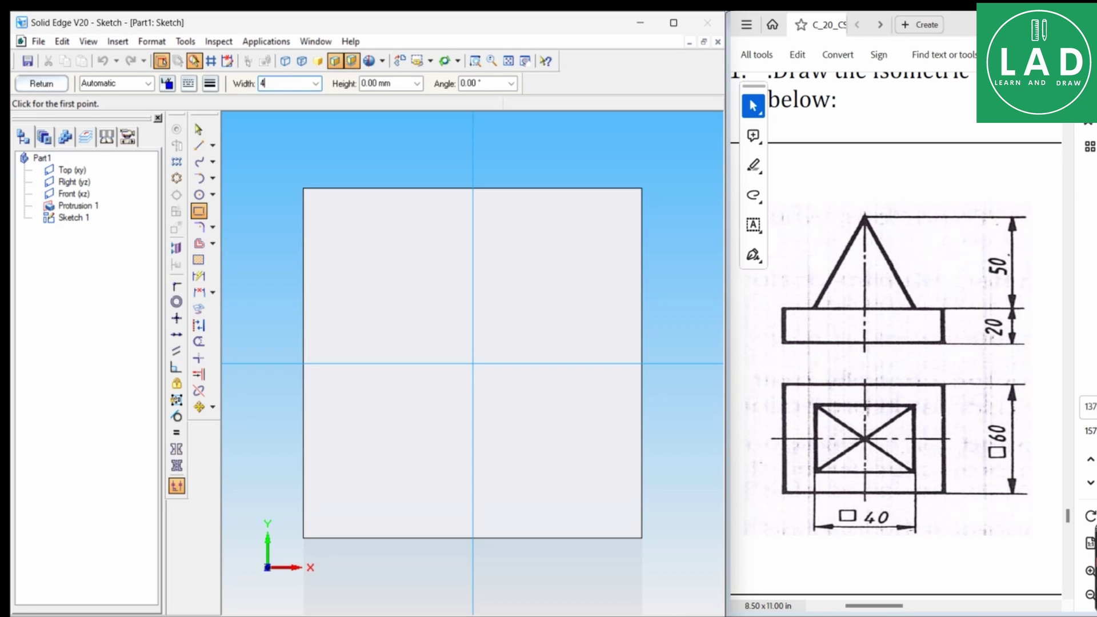
pyautogui.write('0')
pyautogui.press('Tab')
pyautogui.write('40')
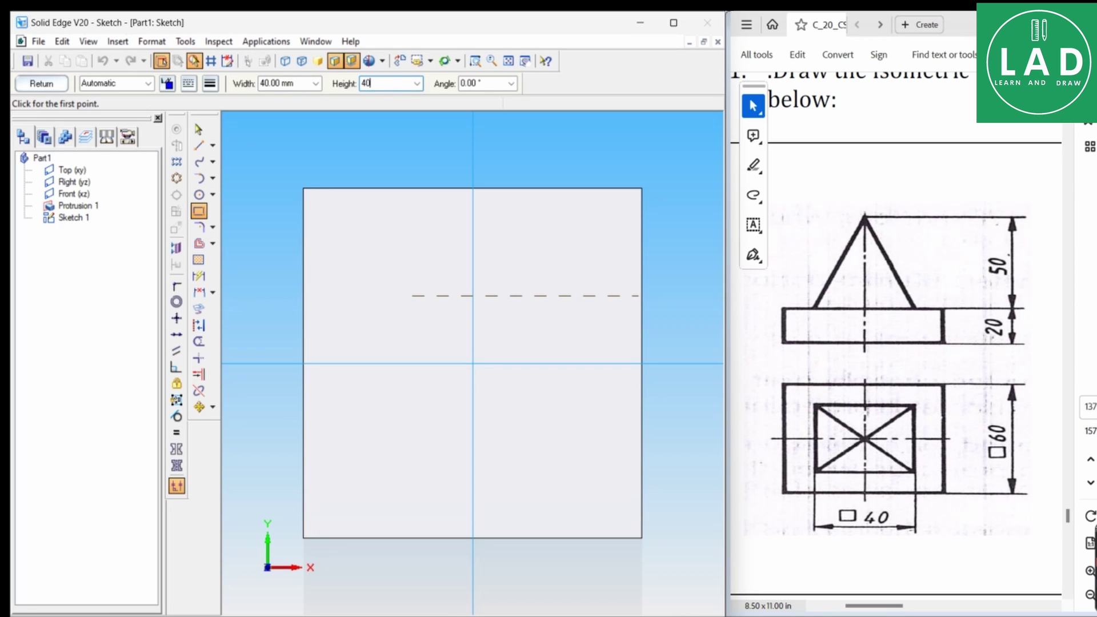
pyautogui.press('Tab')
pyautogui.press('Tab')
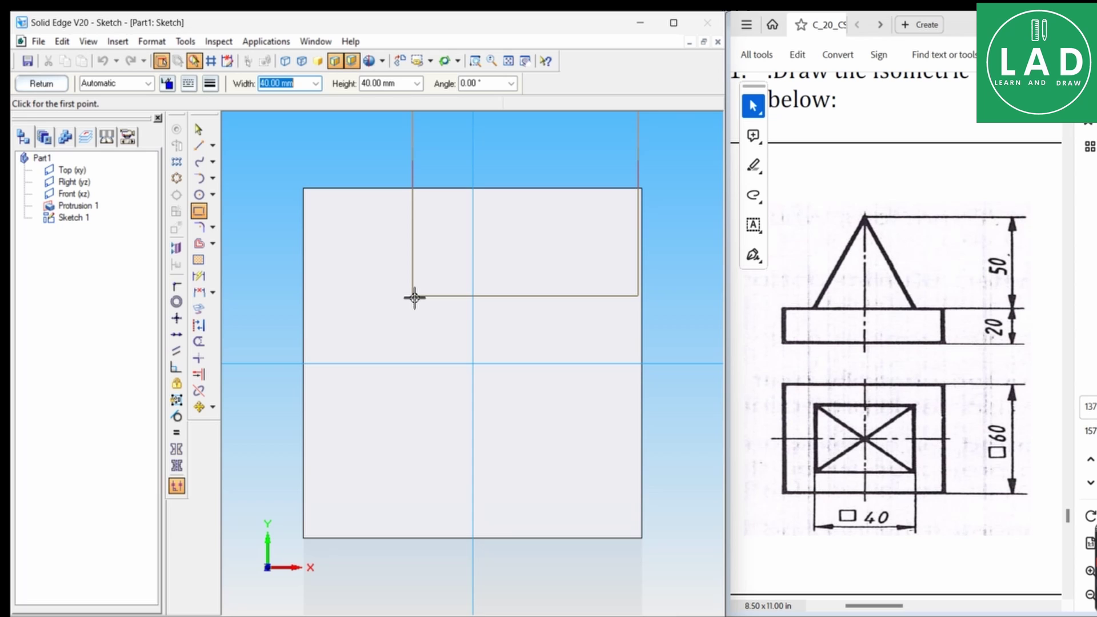
pyautogui.click(357, 458)
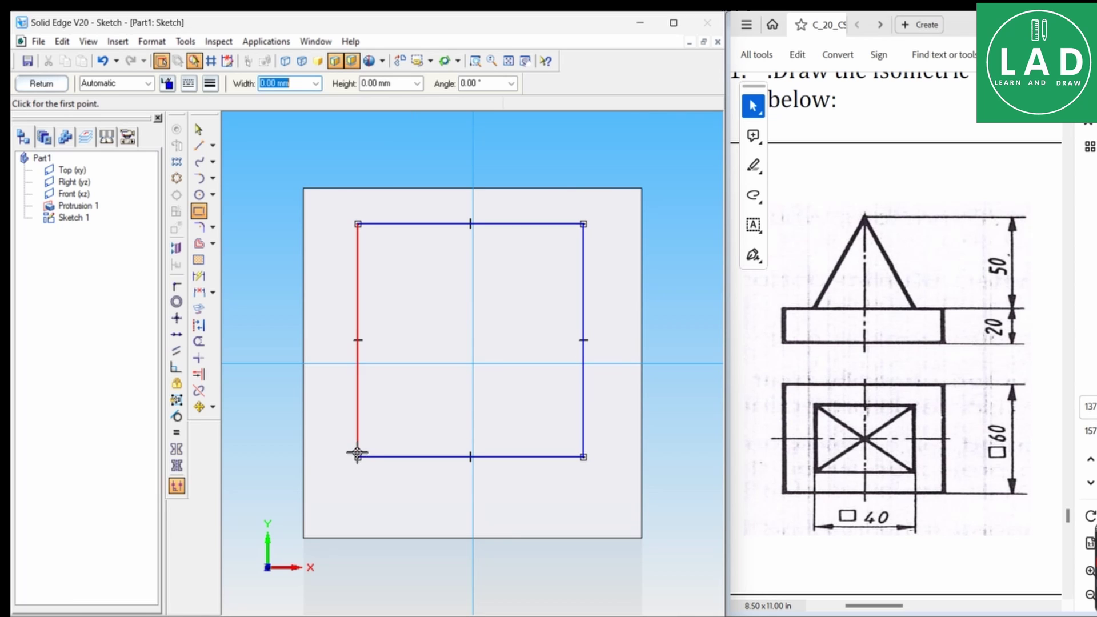
pyautogui.click(198, 130)
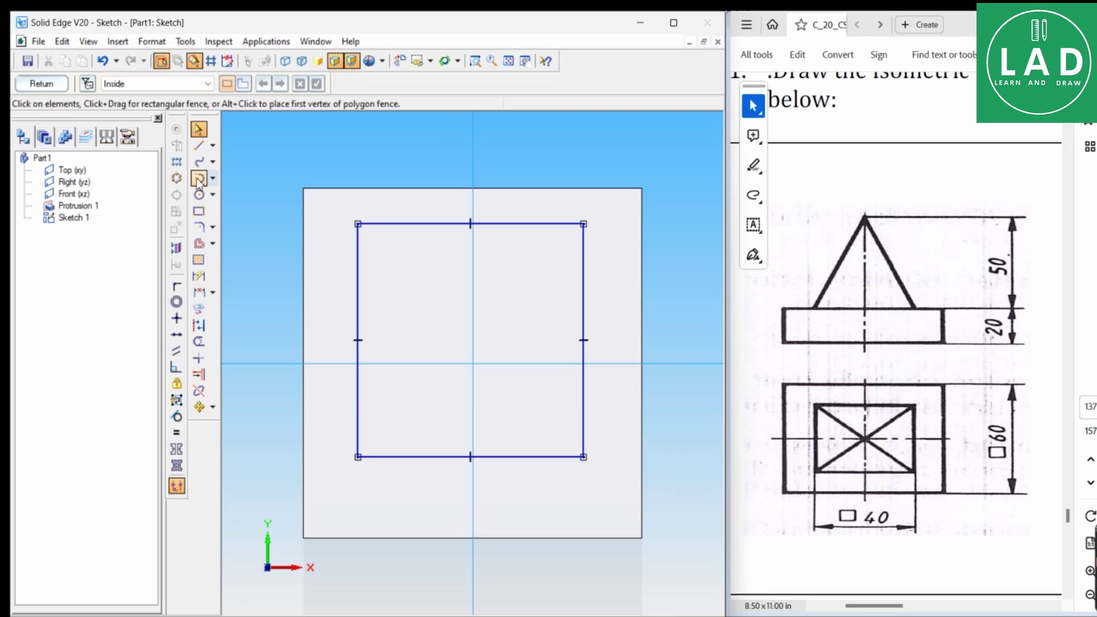
# Dimension the square's left side and top edge at 40 each.
pyautogui.click(198, 277)
pyautogui.click(359, 276)
pyautogui.click(320, 277)
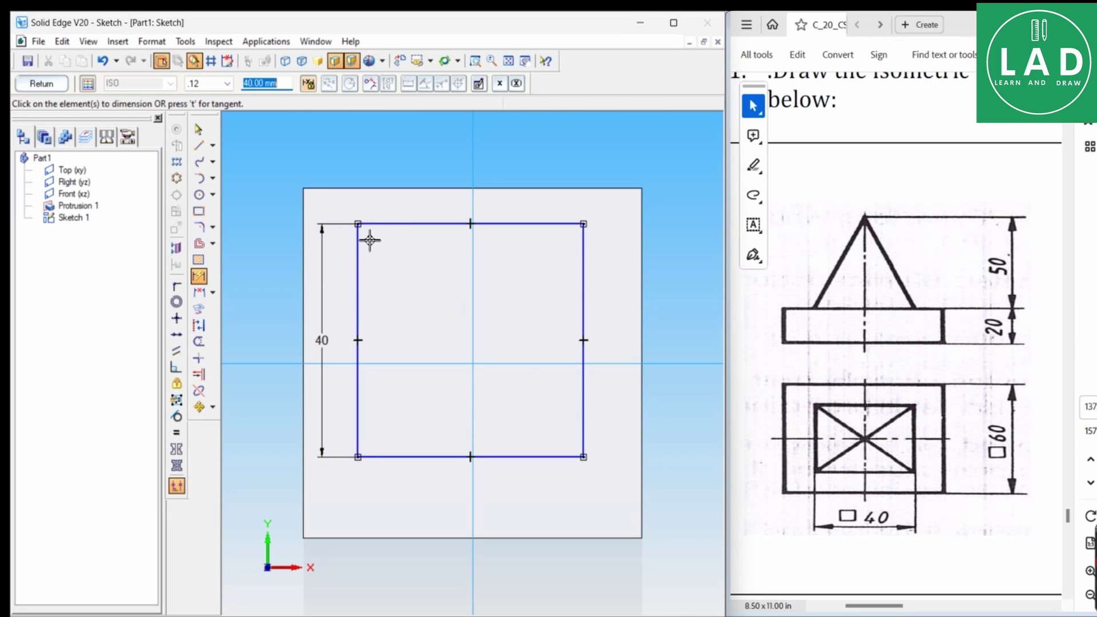
pyautogui.click(387, 224)
pyautogui.click(380, 190)
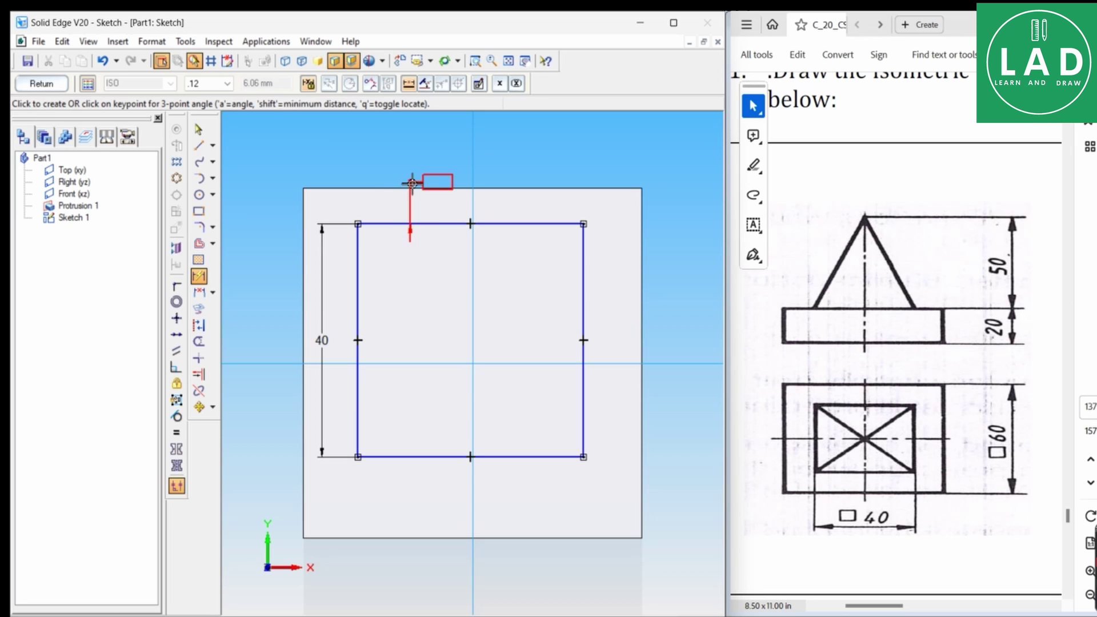
pyautogui.press('Escape')
pyautogui.click(404, 223)
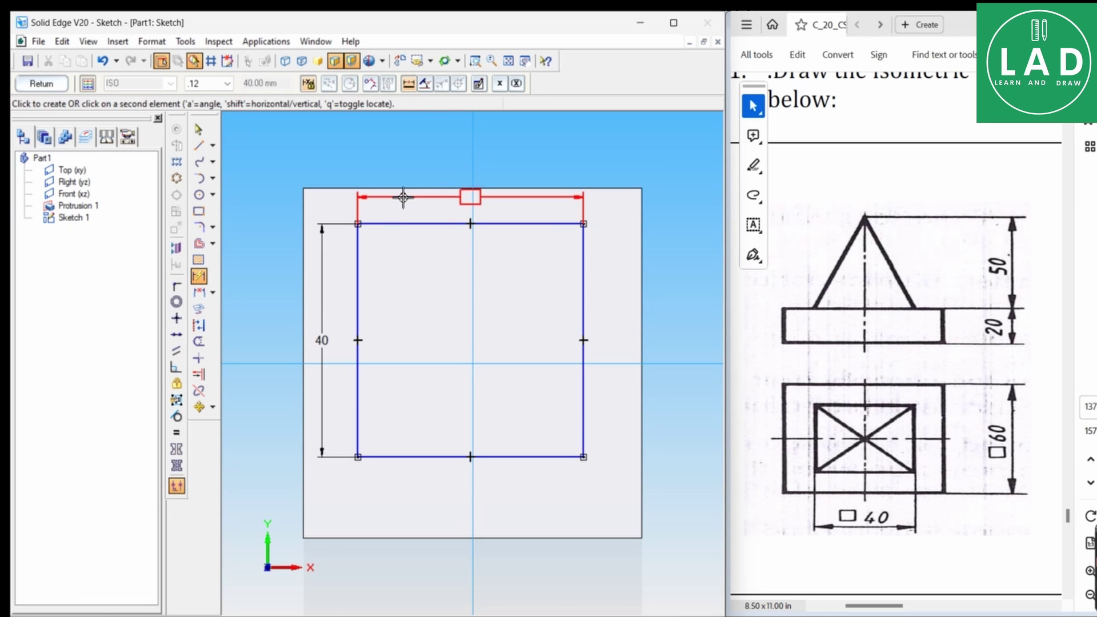
pyautogui.click(402, 194)
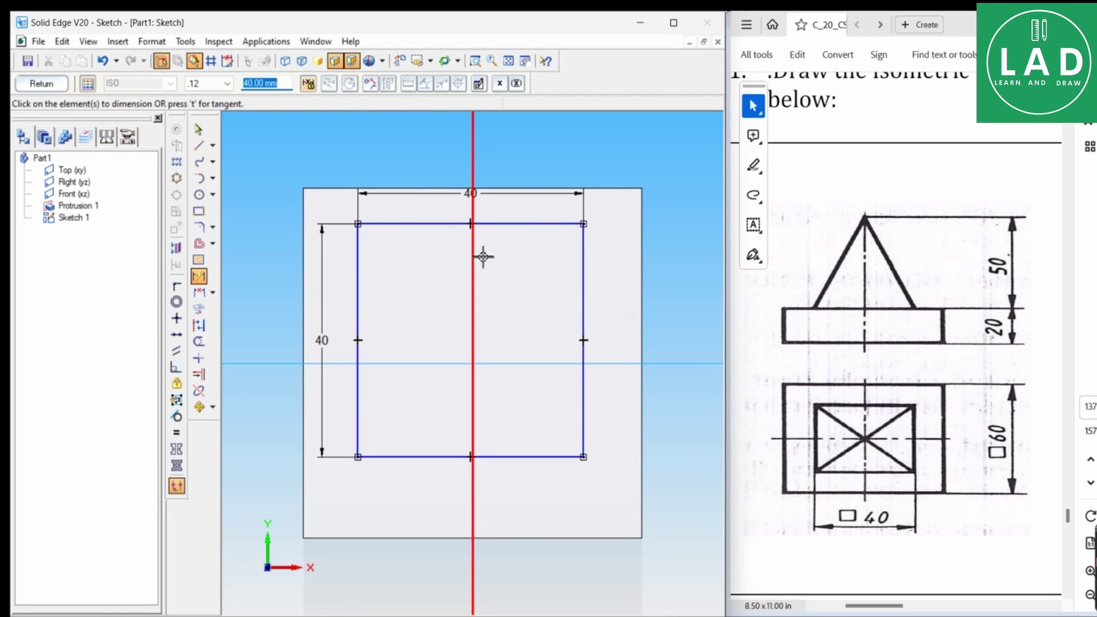
# Connect the left and top midpoints to the axes and return to the part.
pyautogui.click(176, 287)
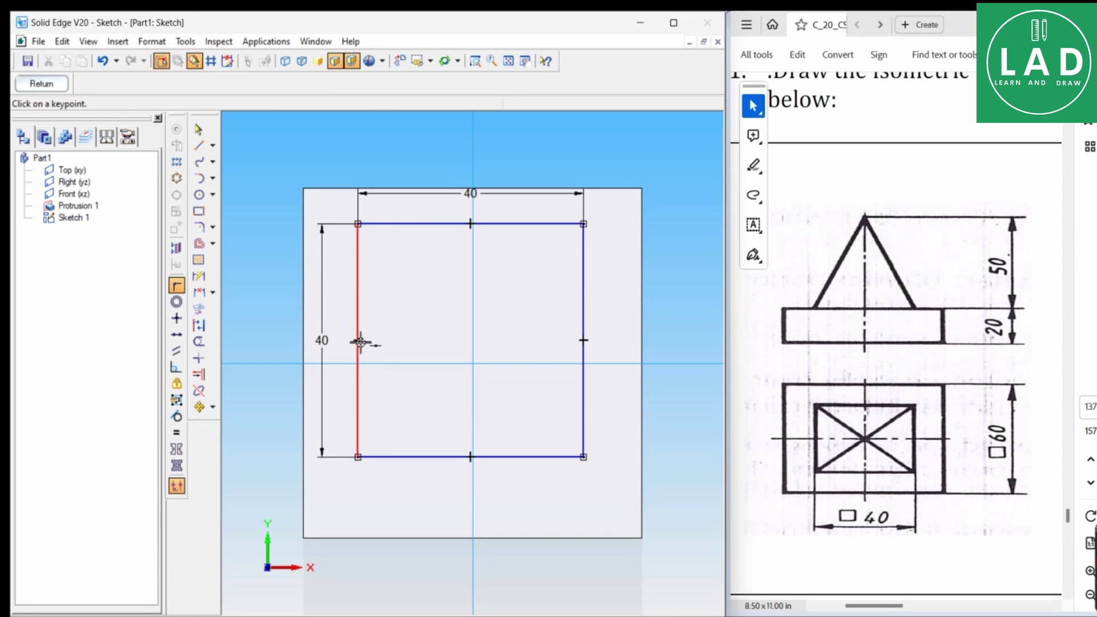
pyautogui.click(359, 341)
pyautogui.click(391, 363)
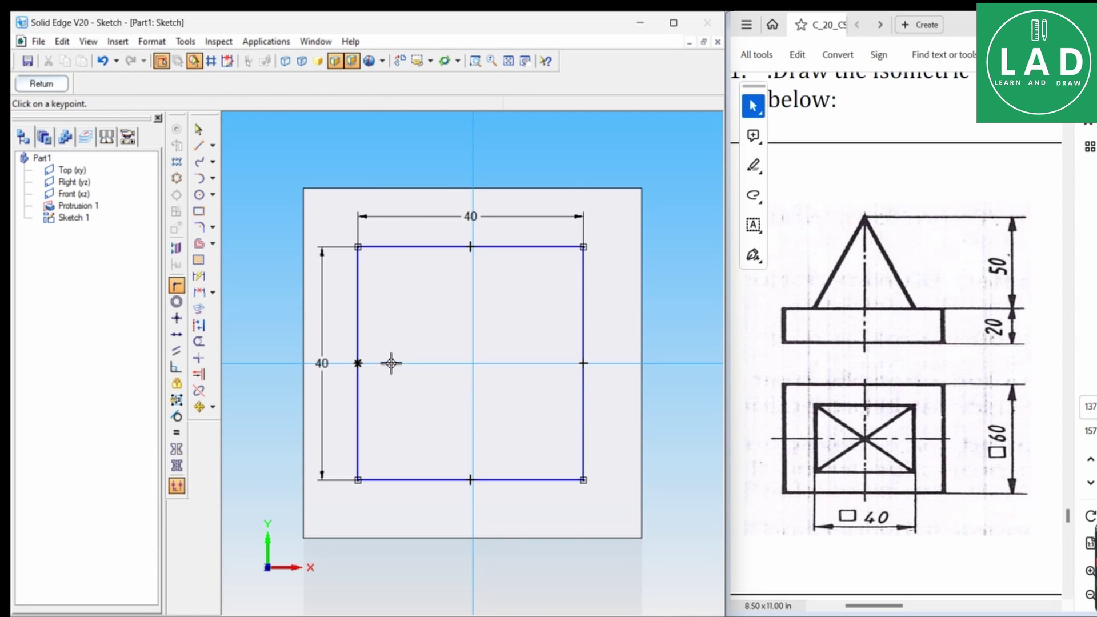
pyautogui.click(470, 246)
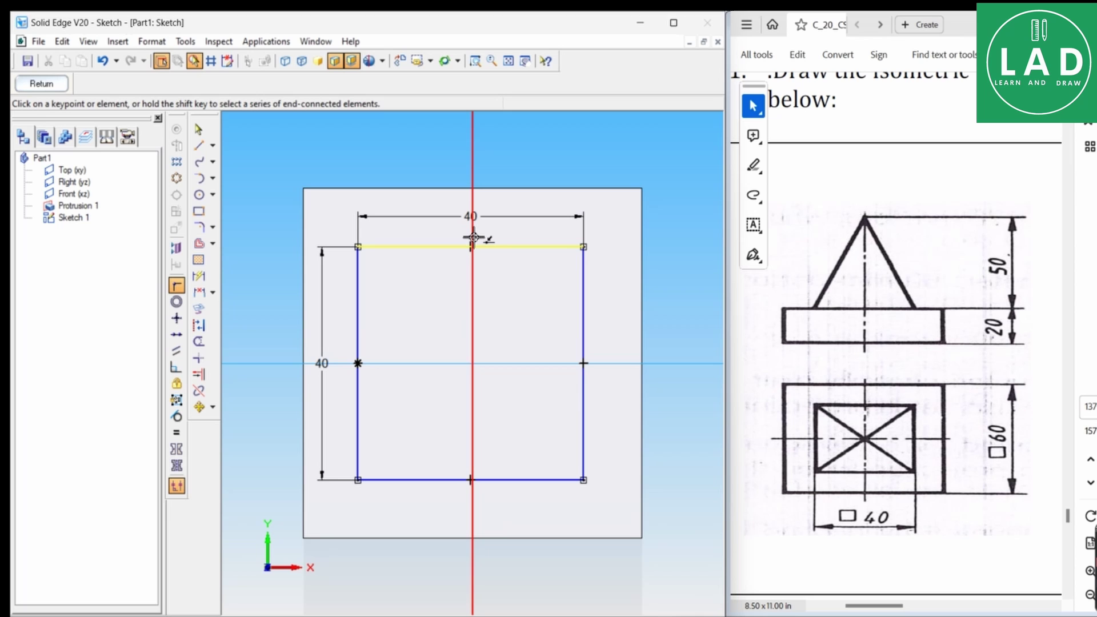
pyautogui.click(472, 240)
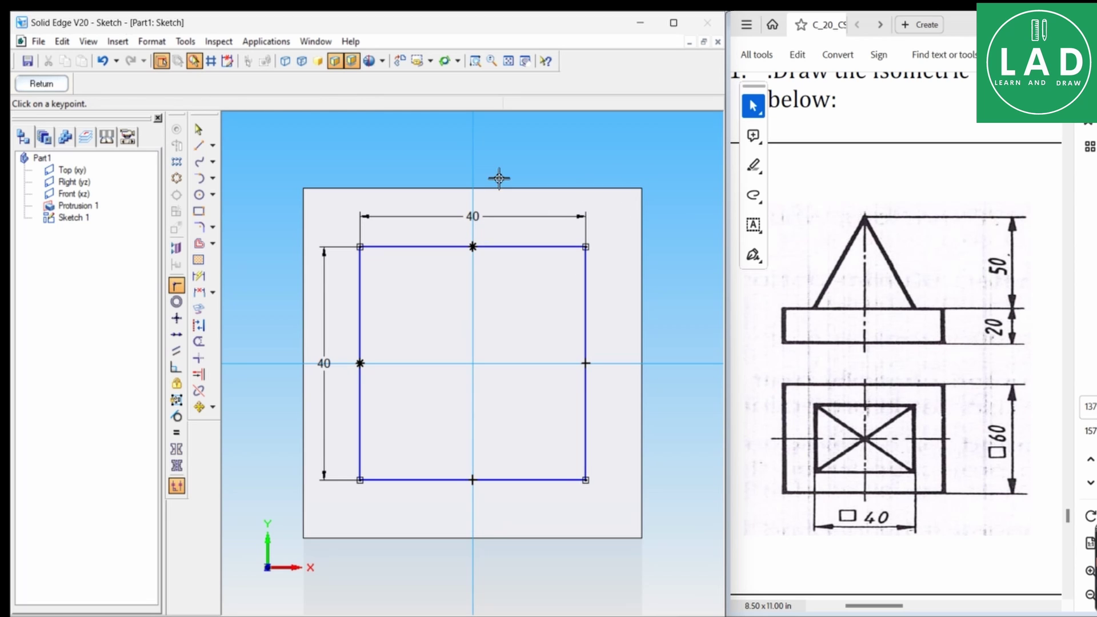
pyautogui.click(53, 83)
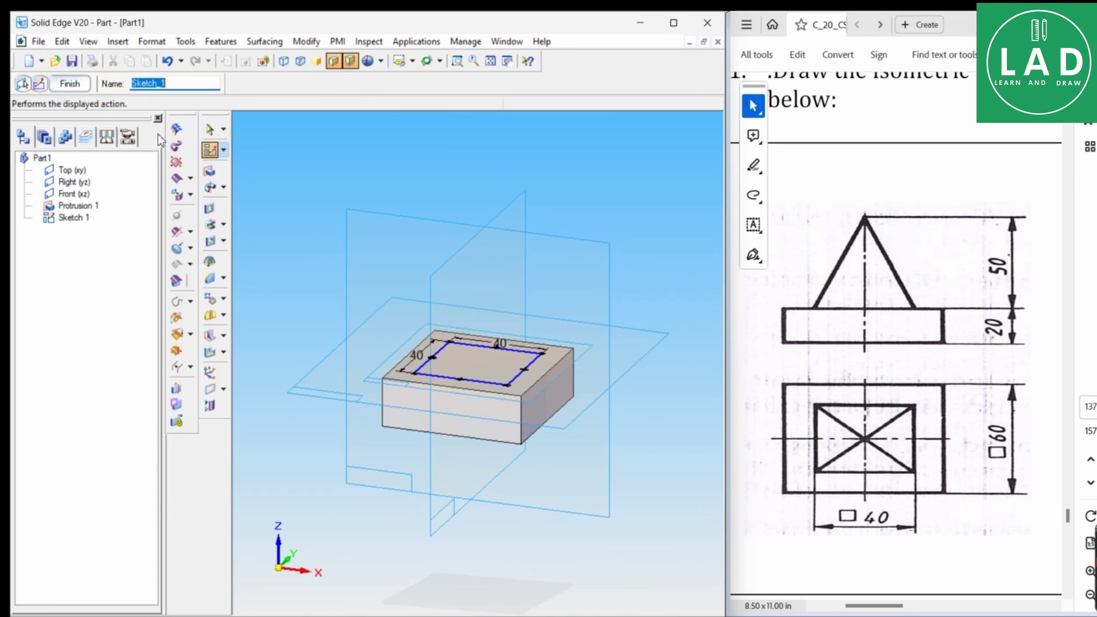
# Place a single point on the vertical axis in a Front (xz) plane sketch.
pyautogui.click(69, 84)
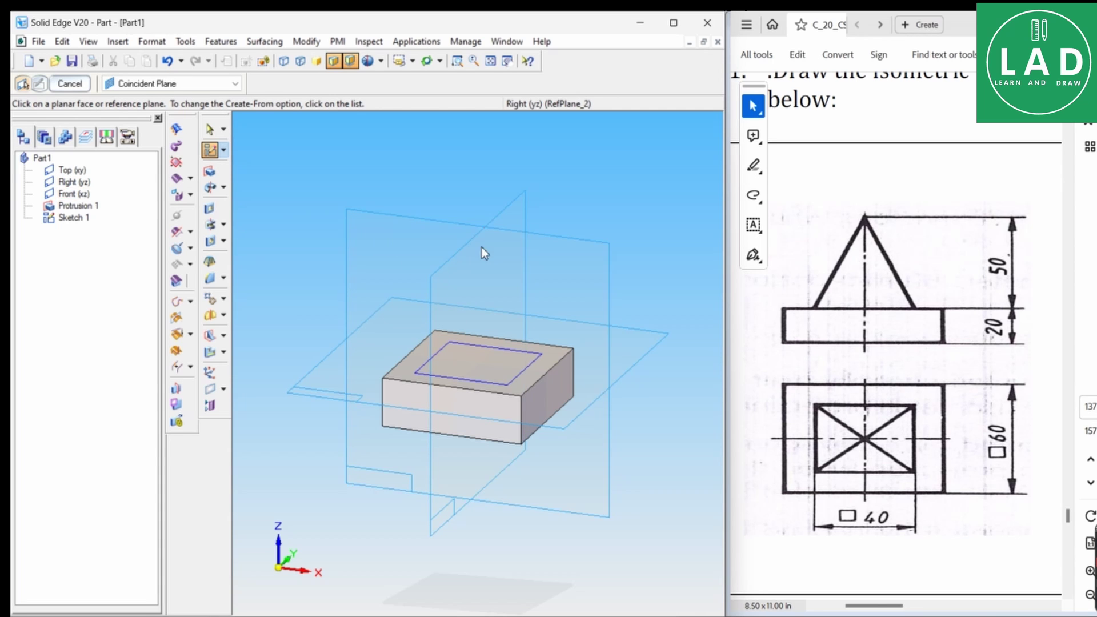
pyautogui.click(406, 236)
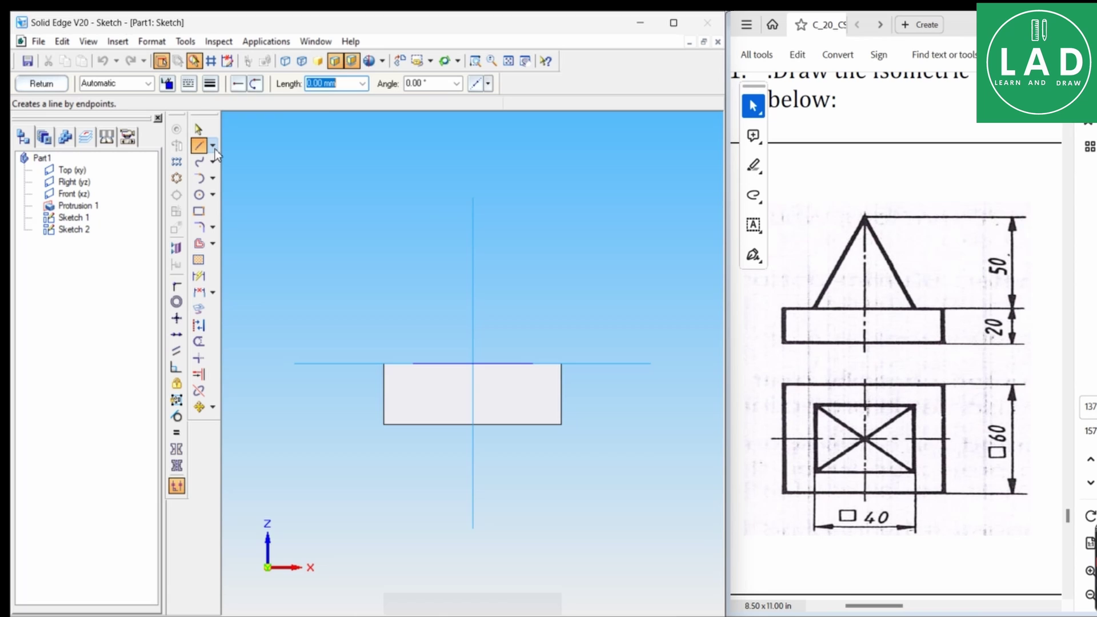
pyautogui.click(215, 147)
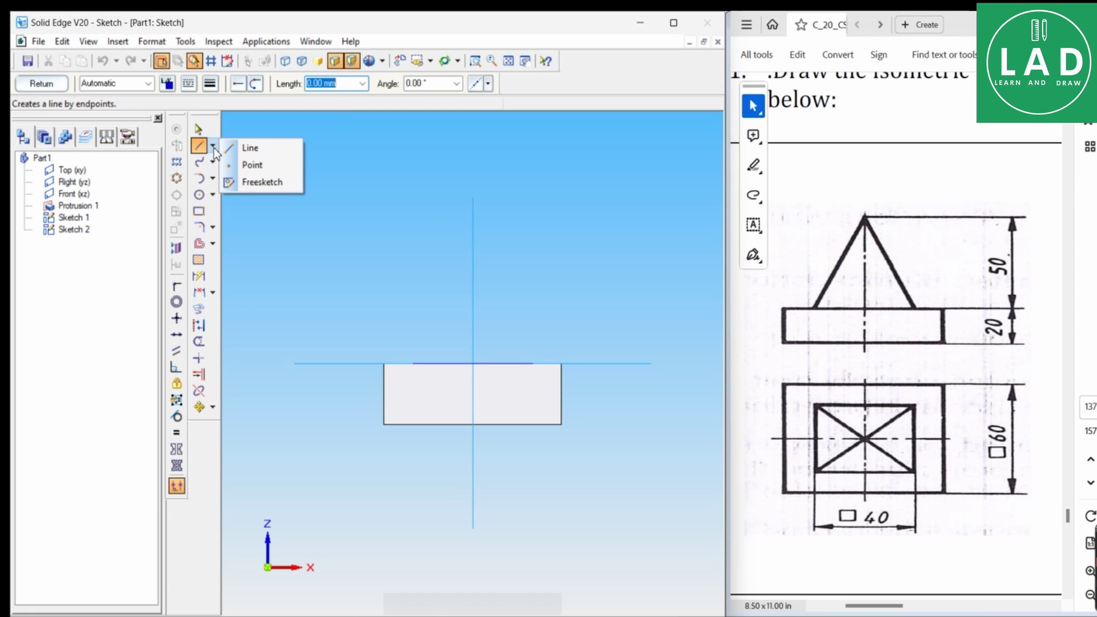
pyautogui.click(247, 166)
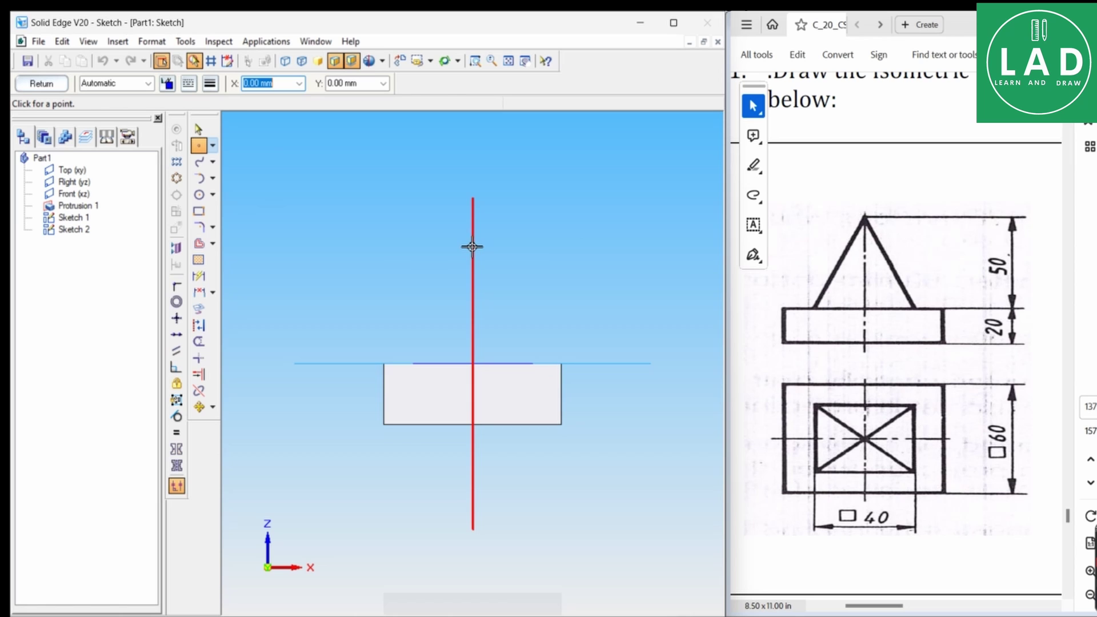
pyautogui.click(474, 251)
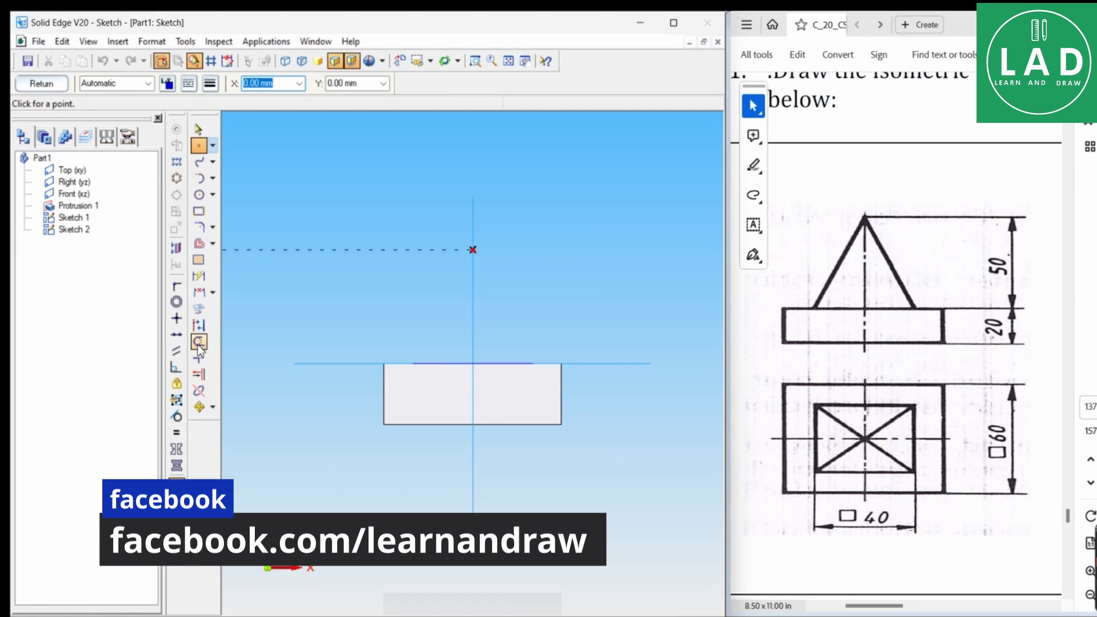
# Dimension the point 50 above the block's top edge and return to the part.
pyautogui.click(198, 293)
pyautogui.click(451, 362)
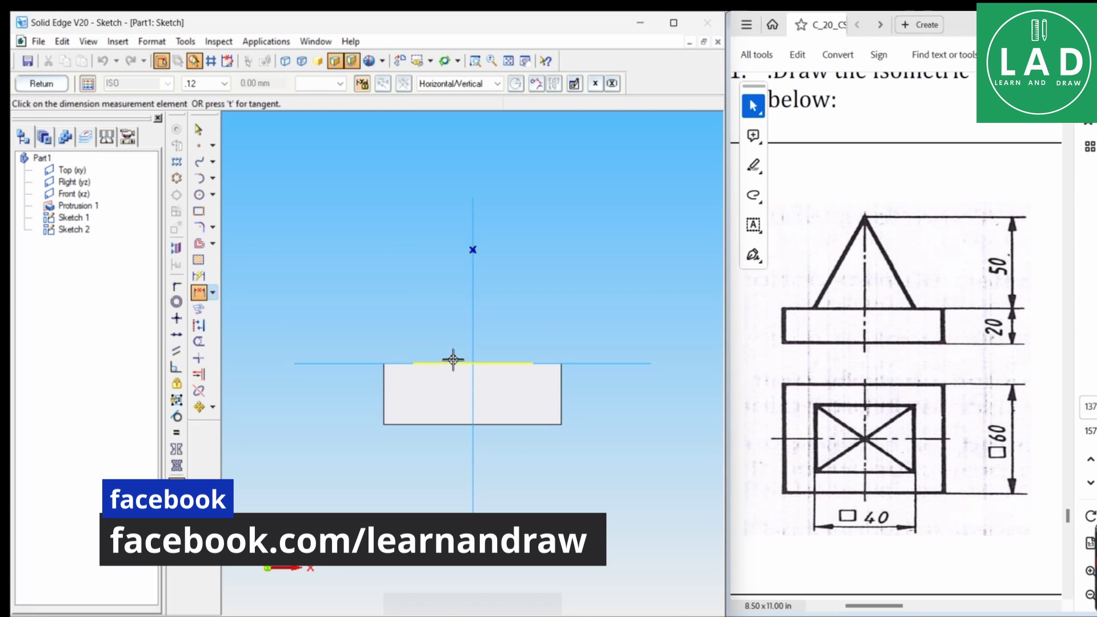
pyautogui.click(473, 250)
pyautogui.click(530, 274)
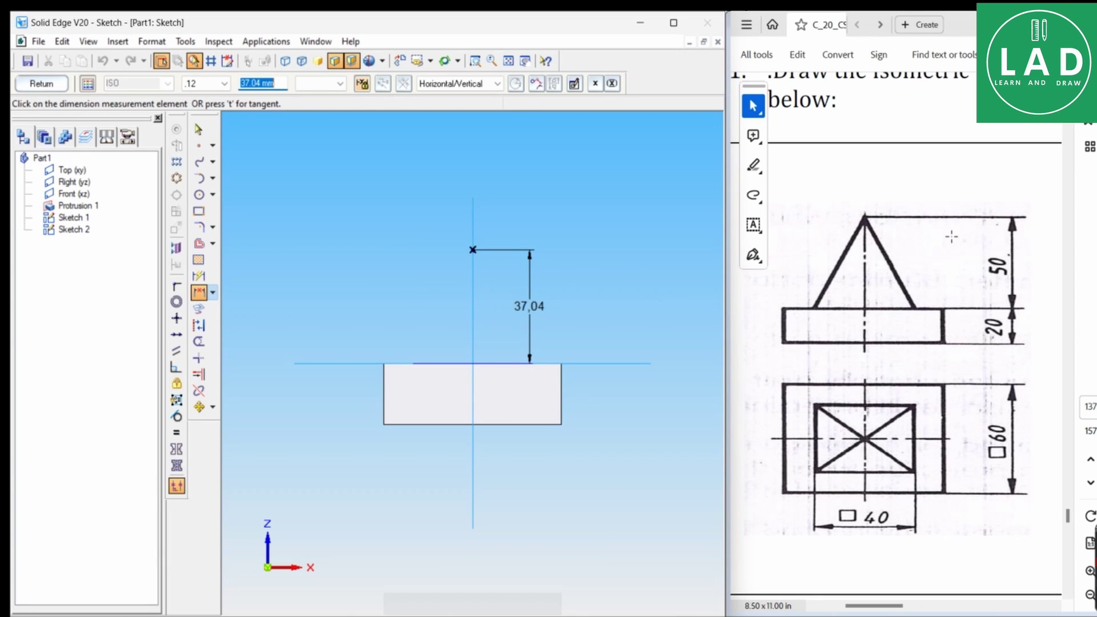
pyautogui.write('5')
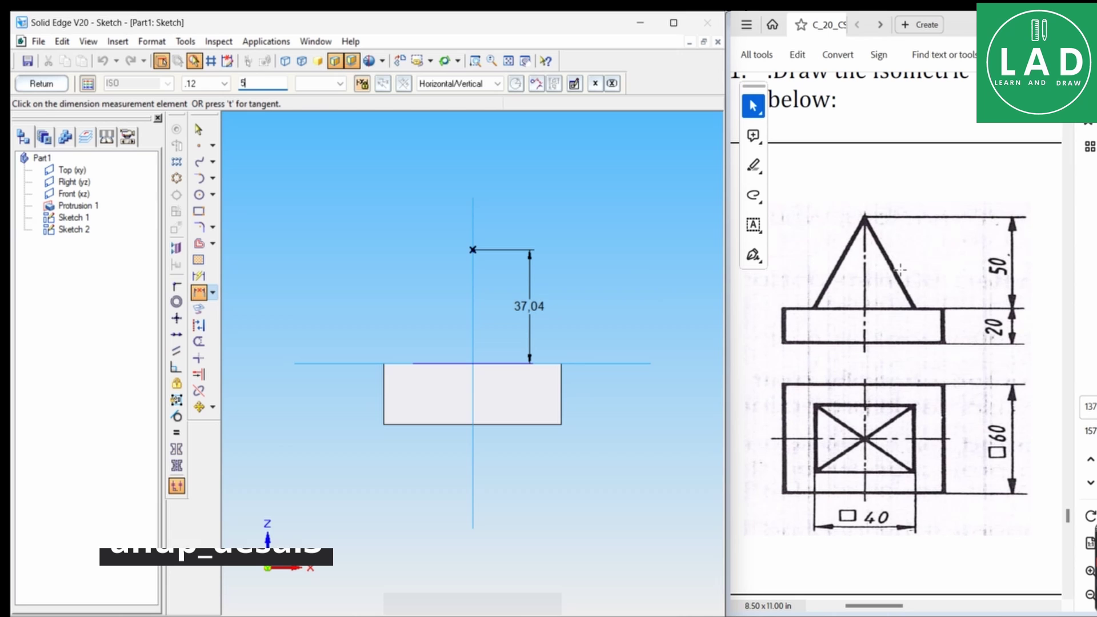
pyautogui.write('0')
pyautogui.press('Return')
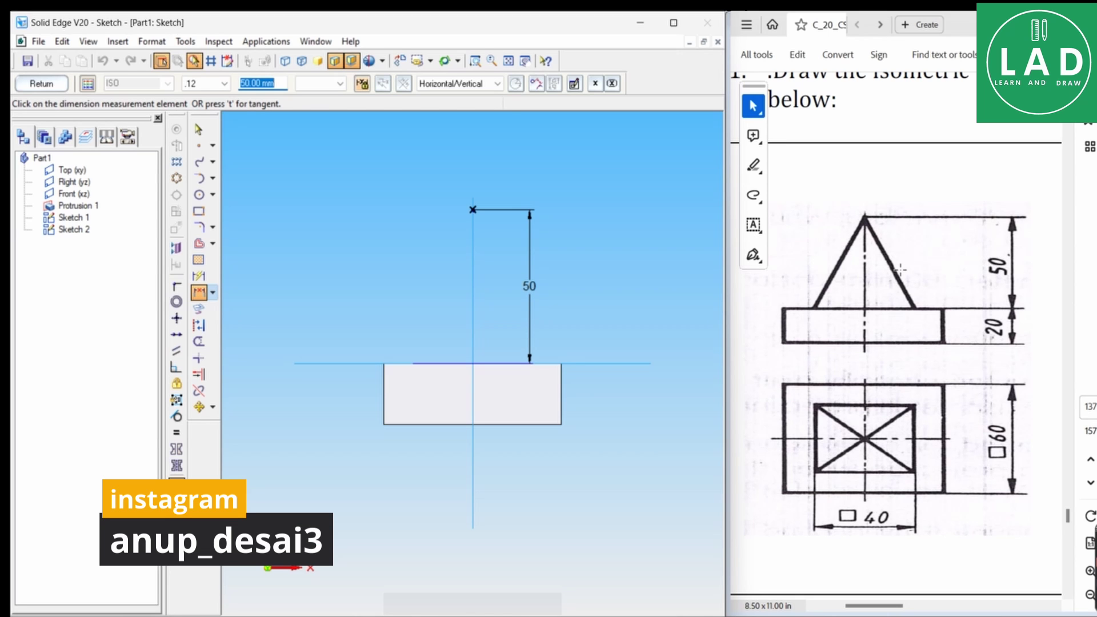
pyautogui.click(55, 88)
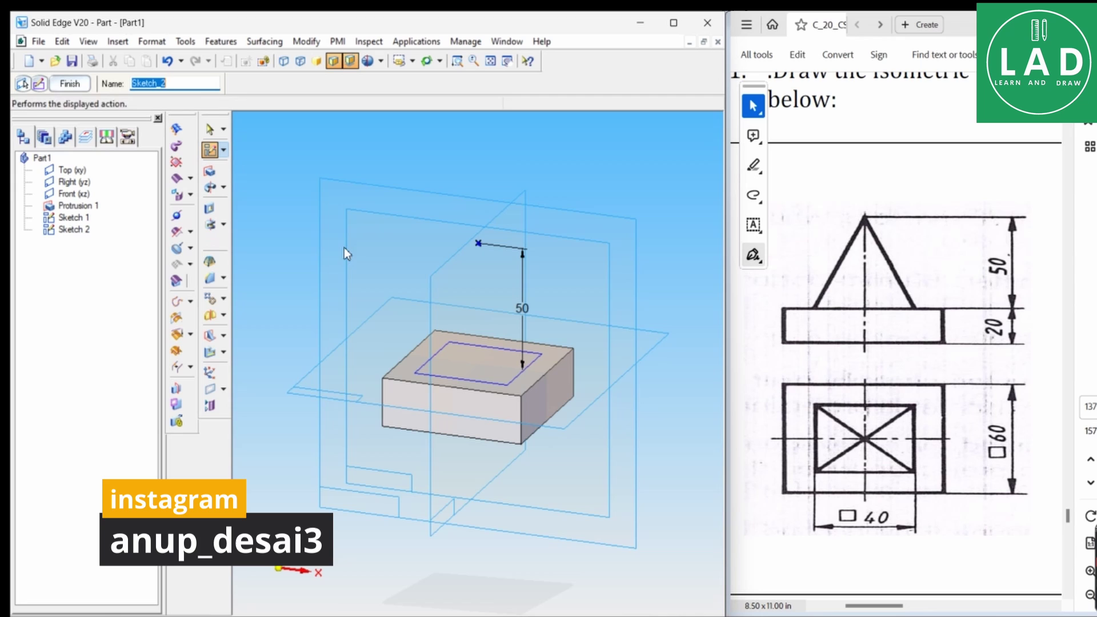
# Start a Lofted Protrusion using the 40 × 40 square as the first cross-section.
pyautogui.click(70, 84)
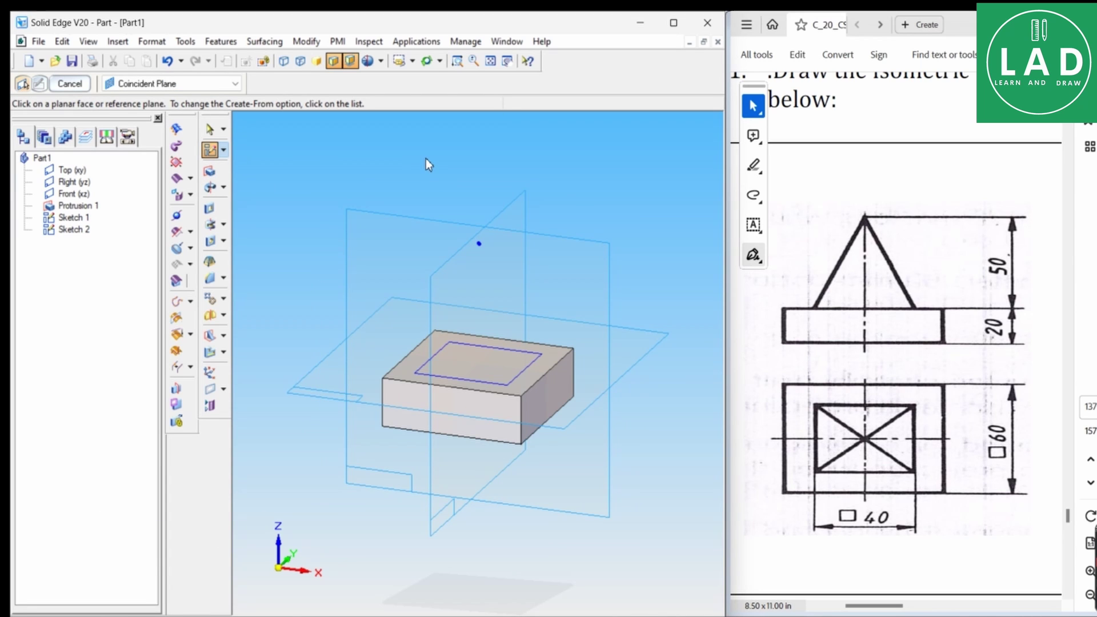
pyautogui.click(224, 188)
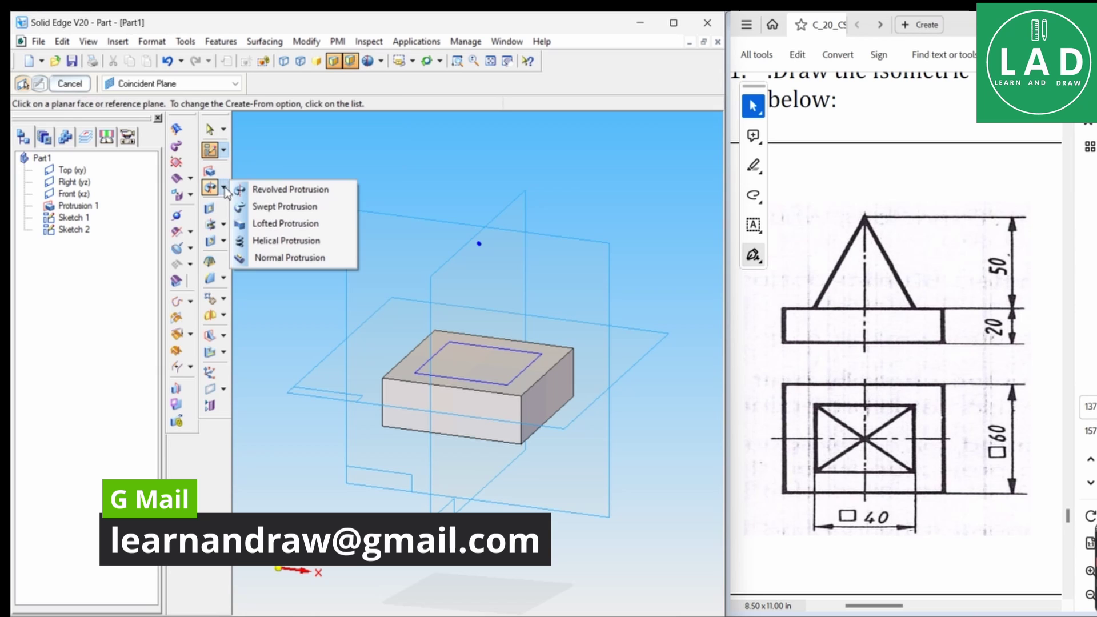
pyautogui.click(259, 225)
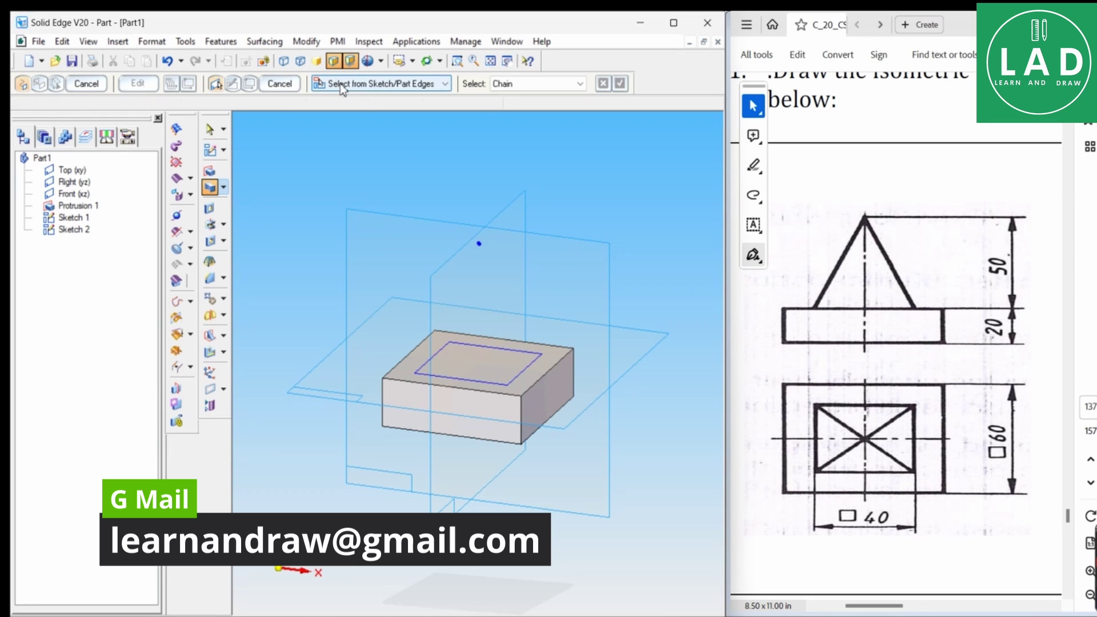
pyautogui.click(449, 378)
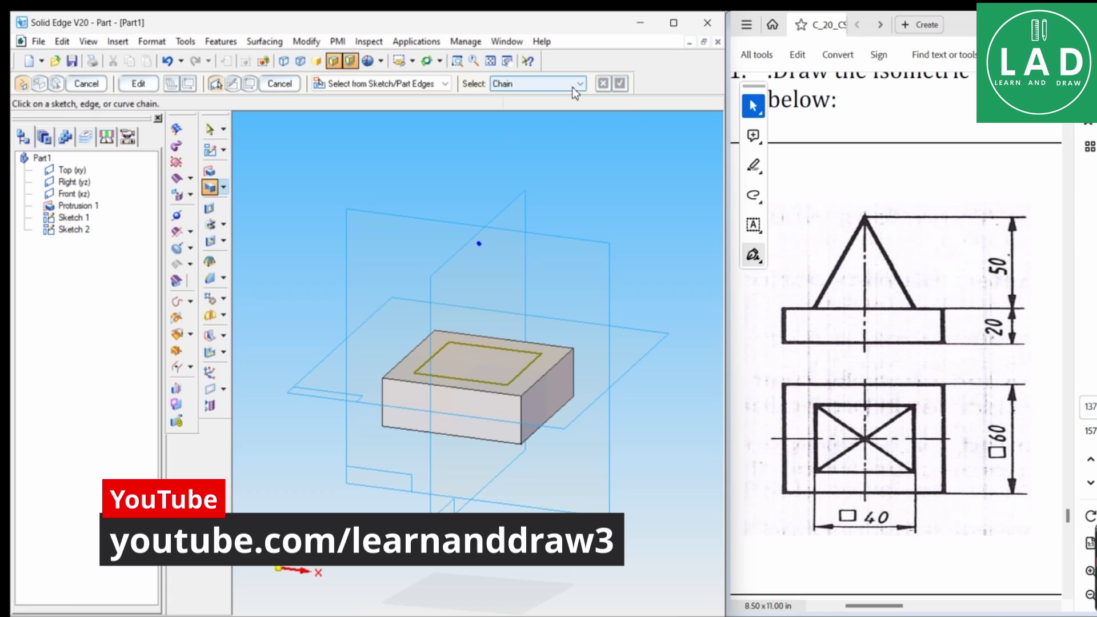
pyautogui.click(551, 84)
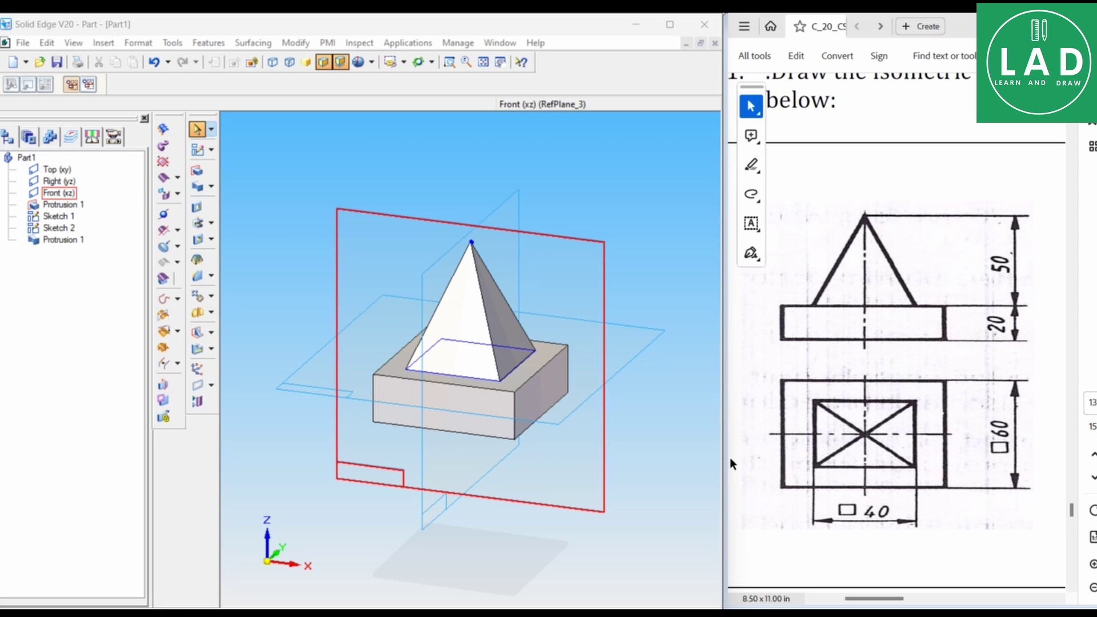
# Save the part as model6, accepting the default Properties.
pyautogui.click(64, 26)
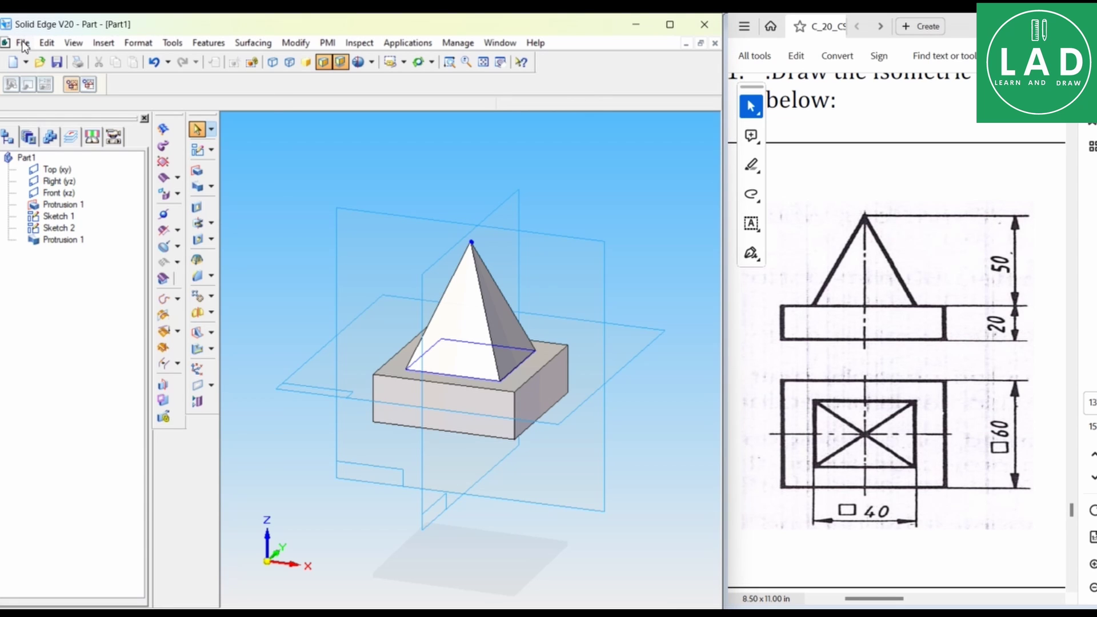
pyautogui.click(23, 45)
pyautogui.click(47, 131)
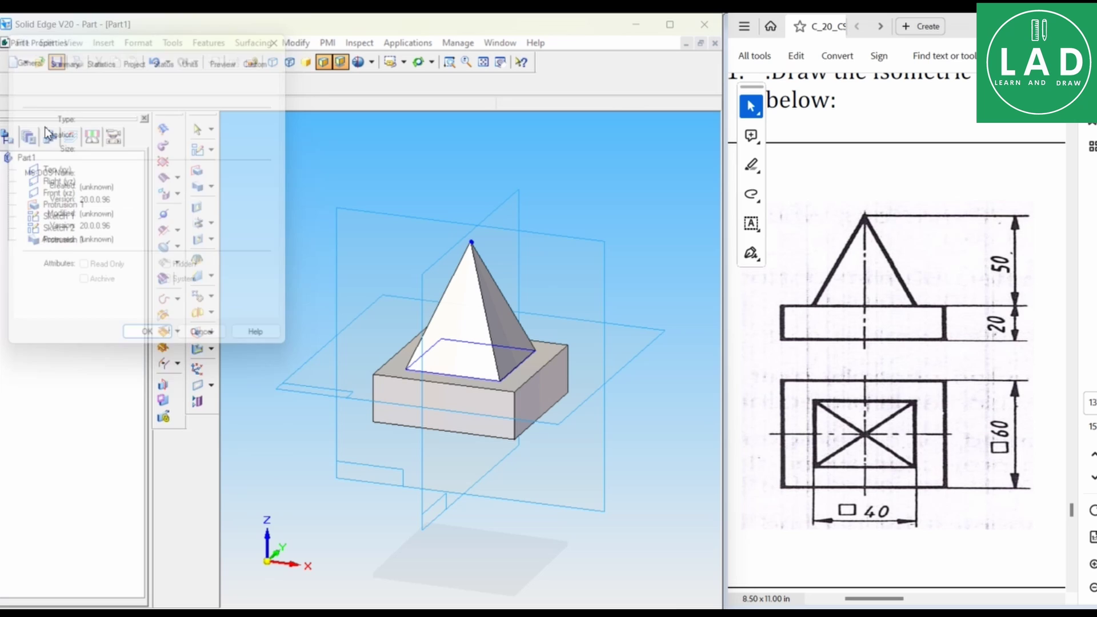
pyautogui.click(155, 350)
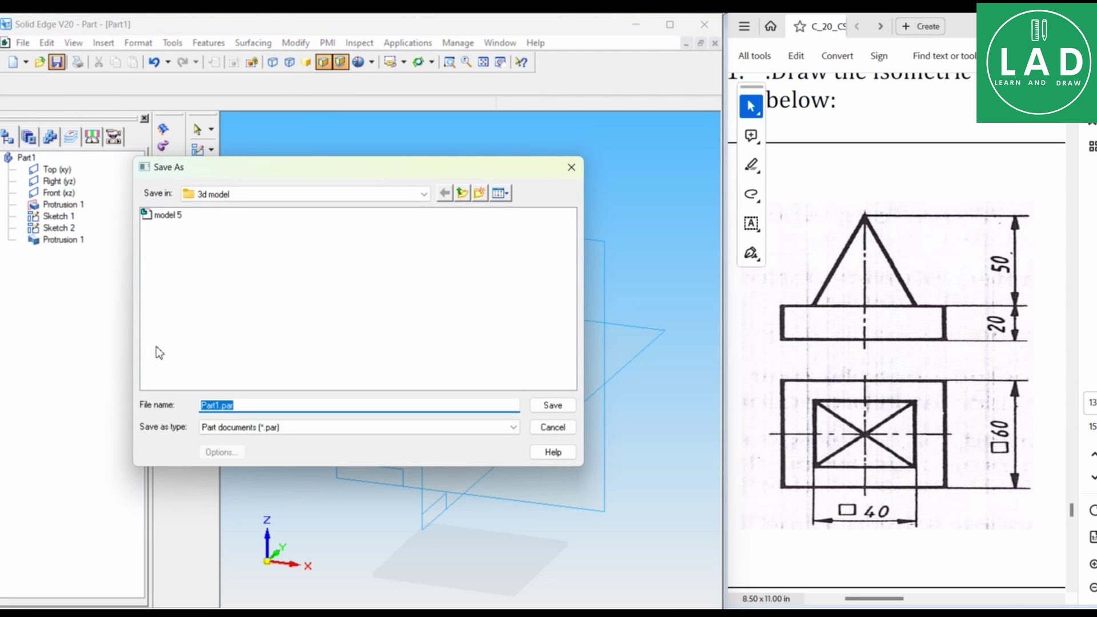
pyautogui.write('model6')
pyautogui.click(563, 407)
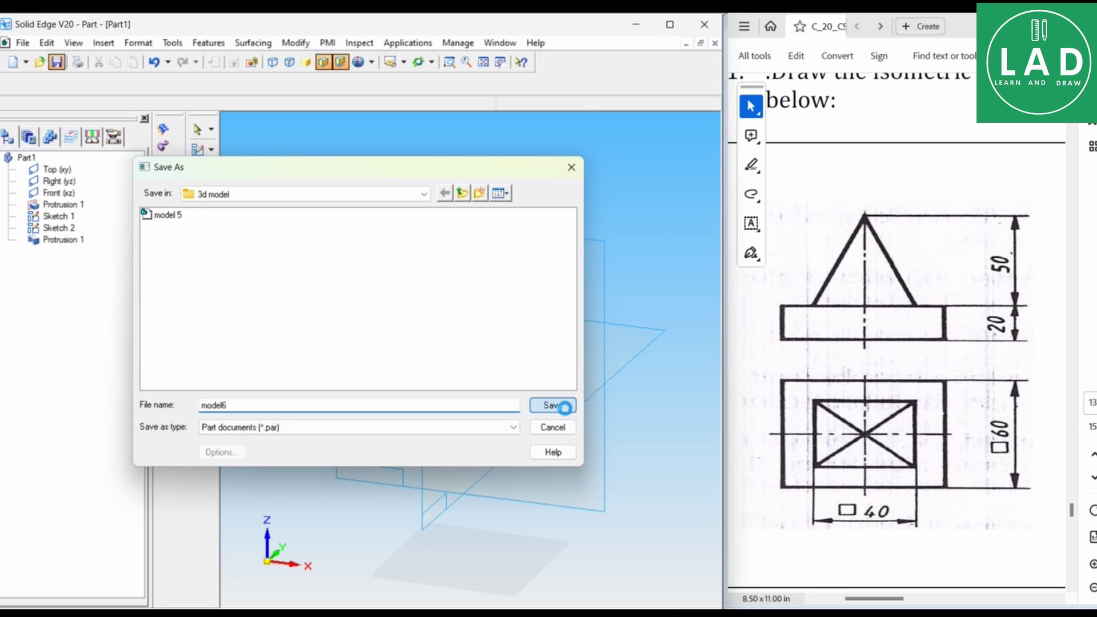
# Create a drawing with front primary, right side and isometric views placed on the sheet.
pyautogui.click(22, 44)
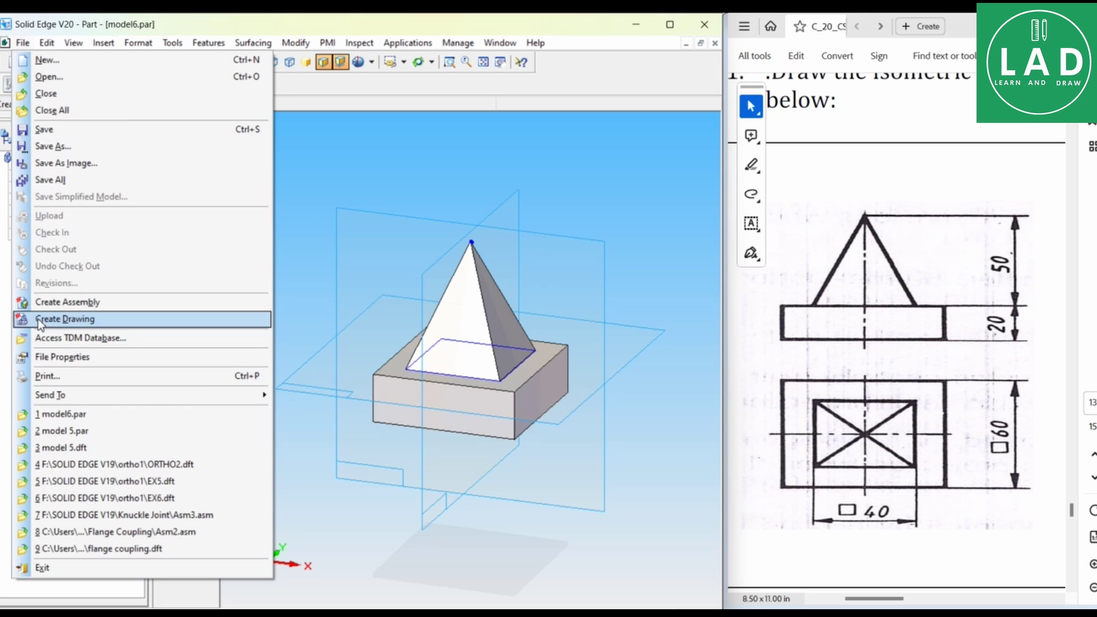
pyautogui.click(55, 321)
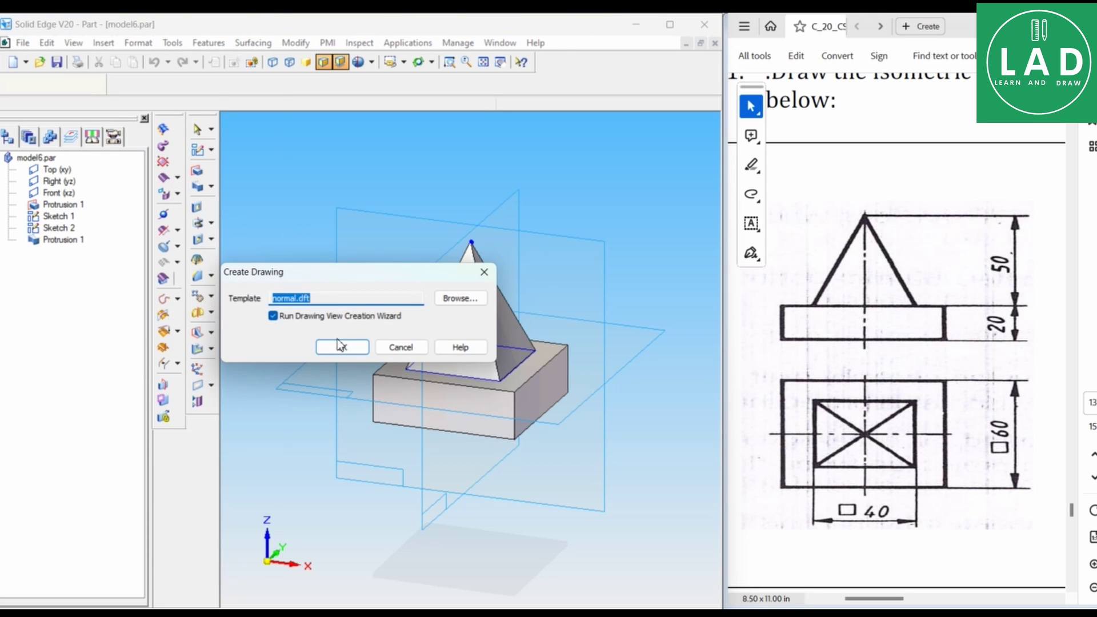
pyautogui.click(340, 345)
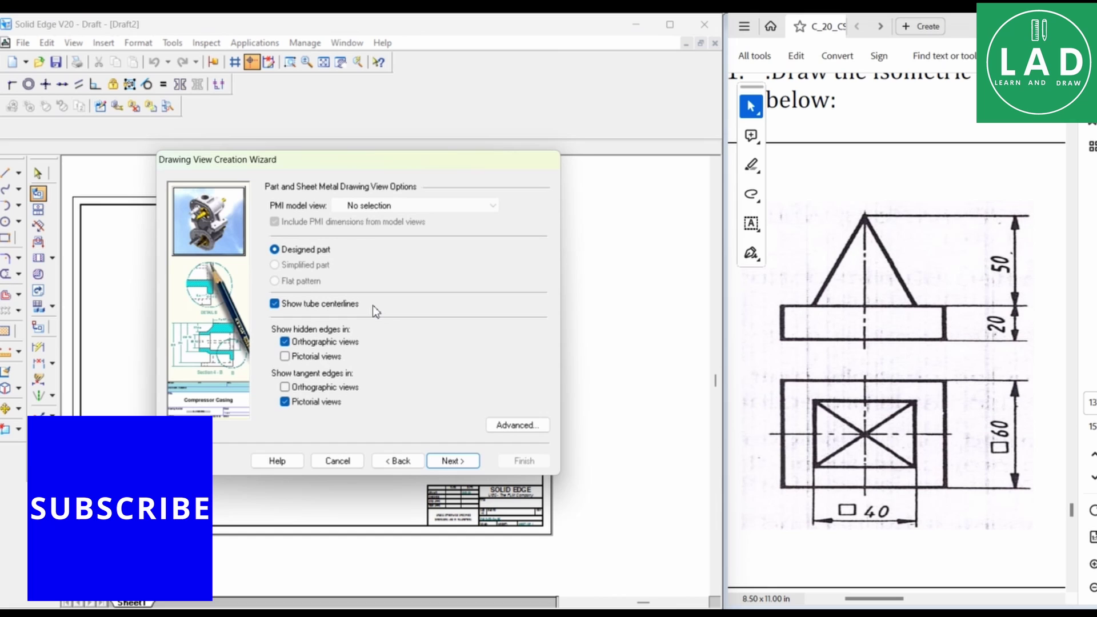
pyautogui.click(452, 460)
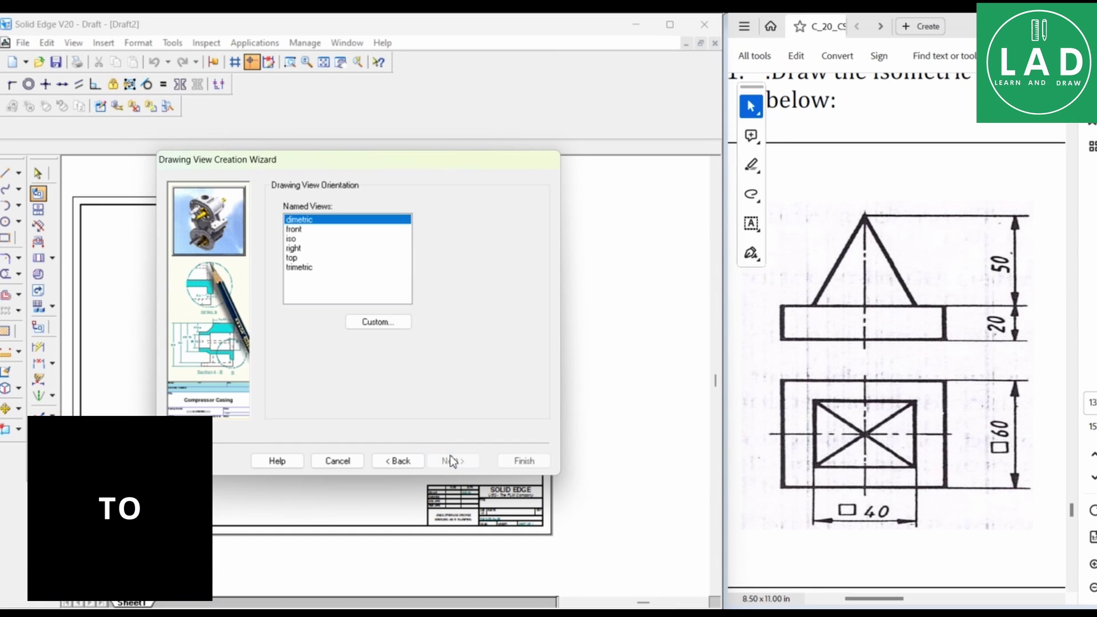
pyautogui.click(305, 231)
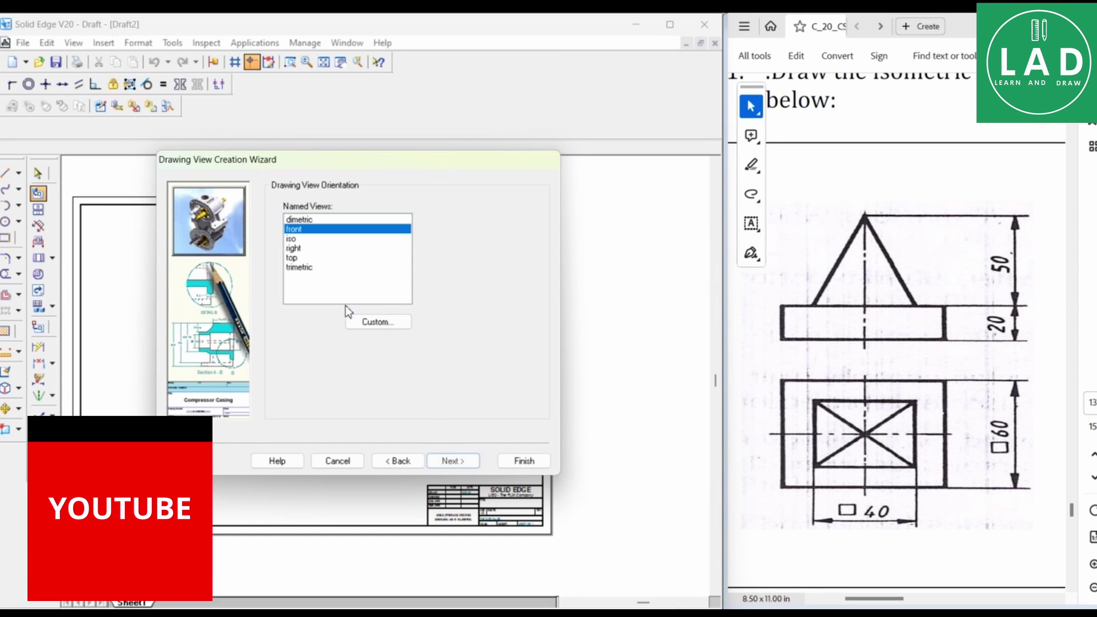
pyautogui.click(468, 463)
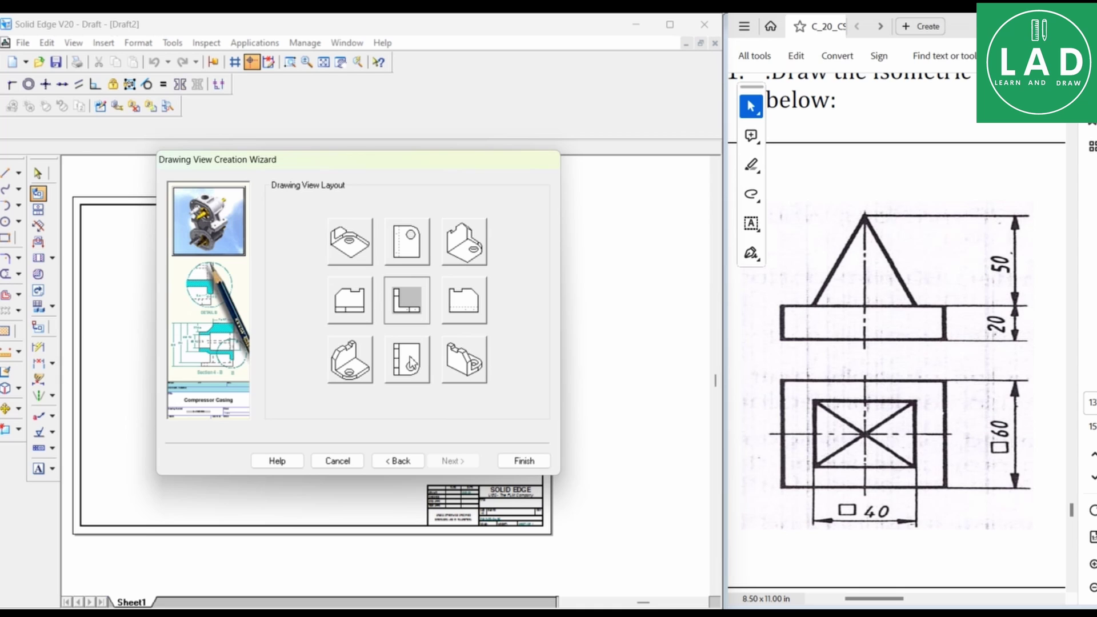
pyautogui.click(465, 304)
pyautogui.click(352, 359)
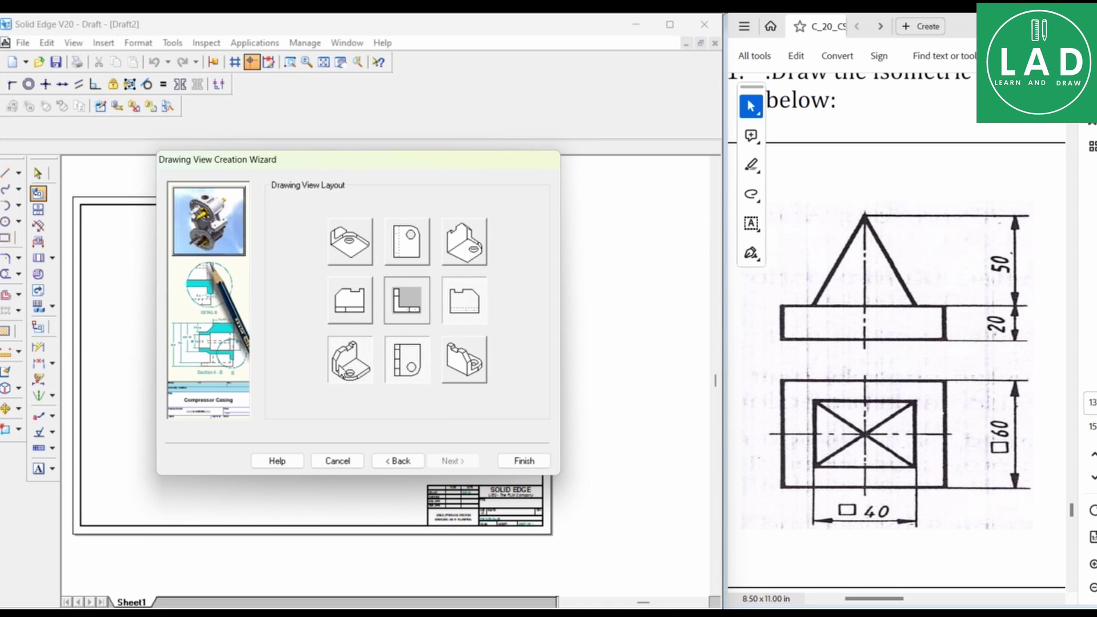
pyautogui.click(523, 460)
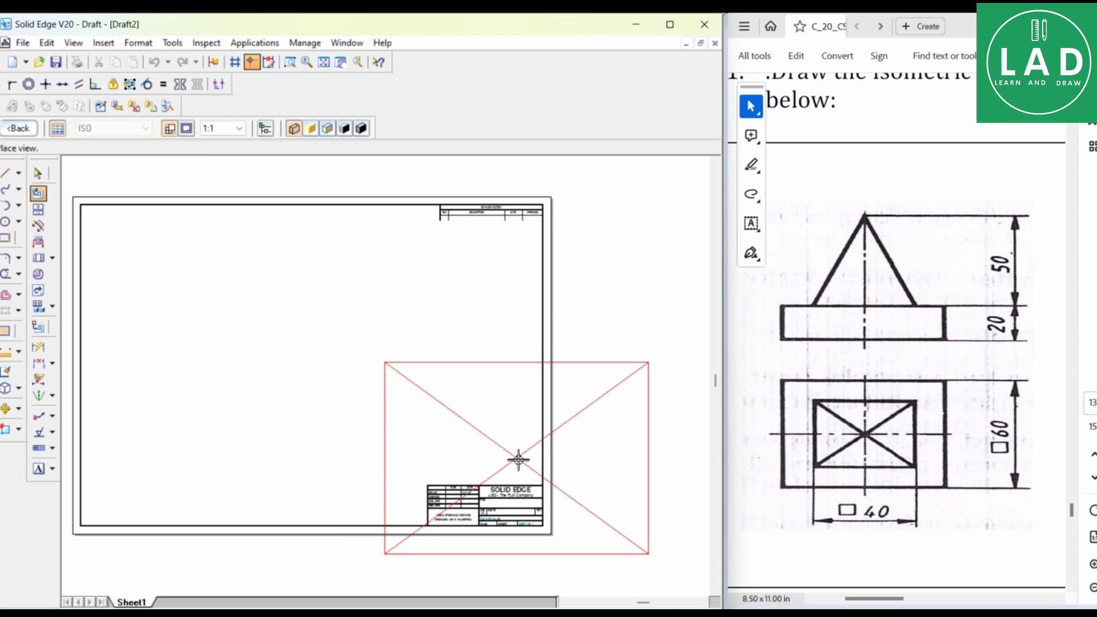
pyautogui.click(276, 357)
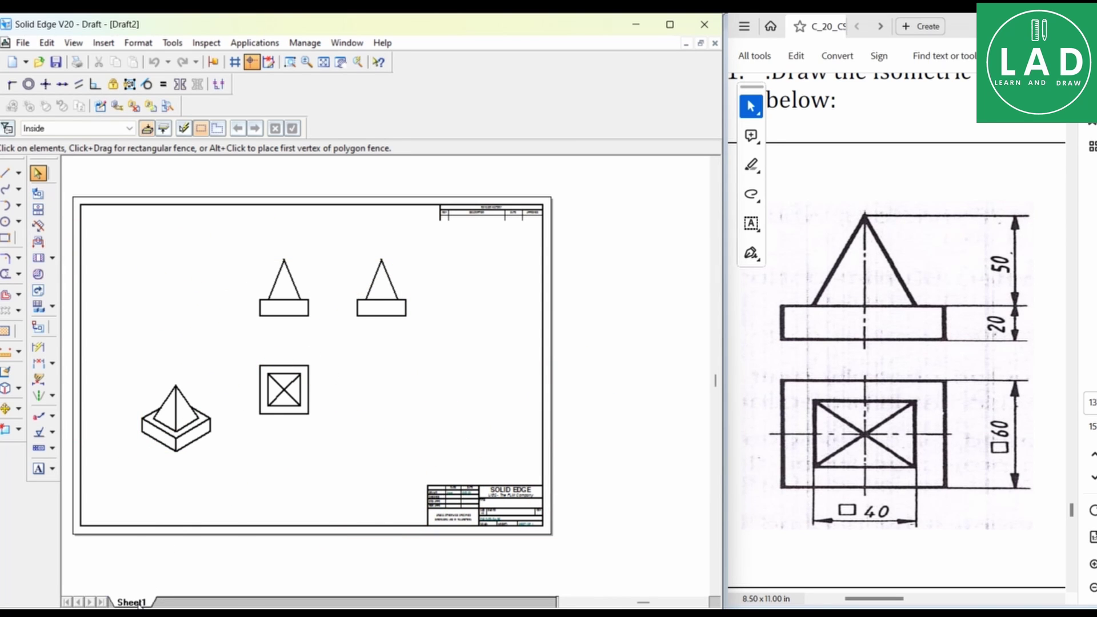
# Set the sheet to A4-Sheet with the background hidden.
pyautogui.rightClick(139, 603)
pyautogui.click(174, 588)
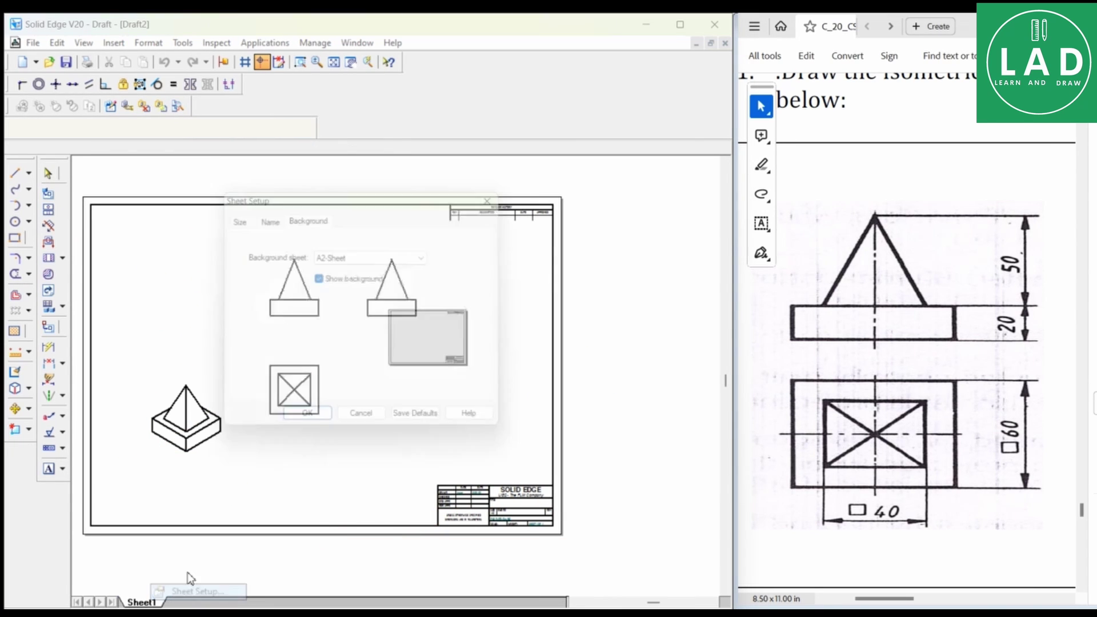
pyautogui.click(353, 261)
pyautogui.click(336, 307)
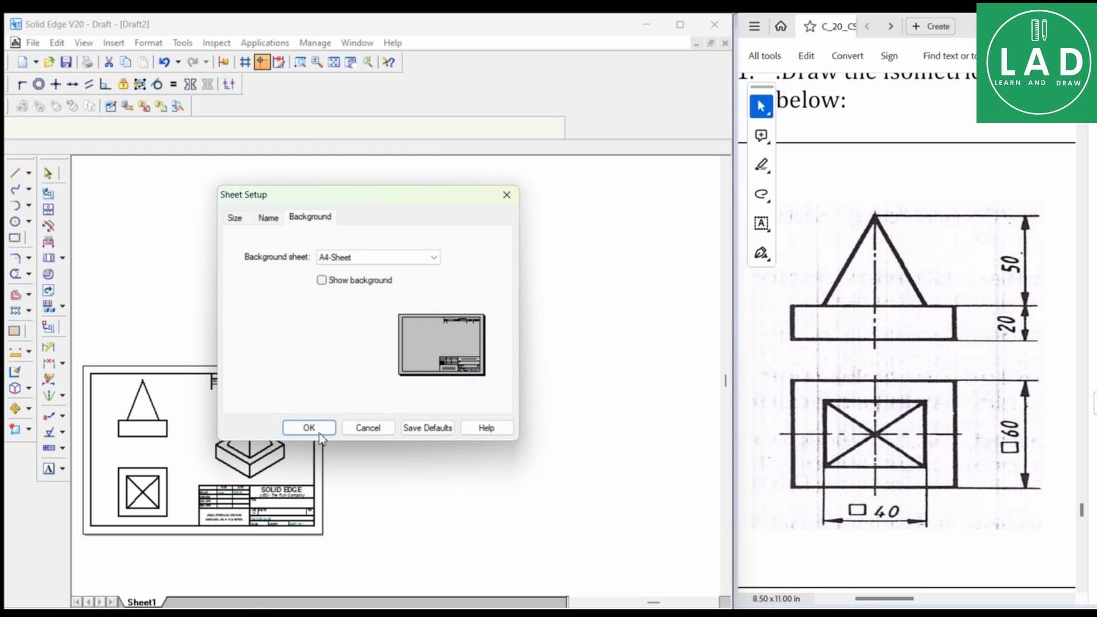
pyautogui.click(309, 429)
# Drag the side view level beside the front view and the isometric view to the lower right.
pyautogui.click(332, 64)
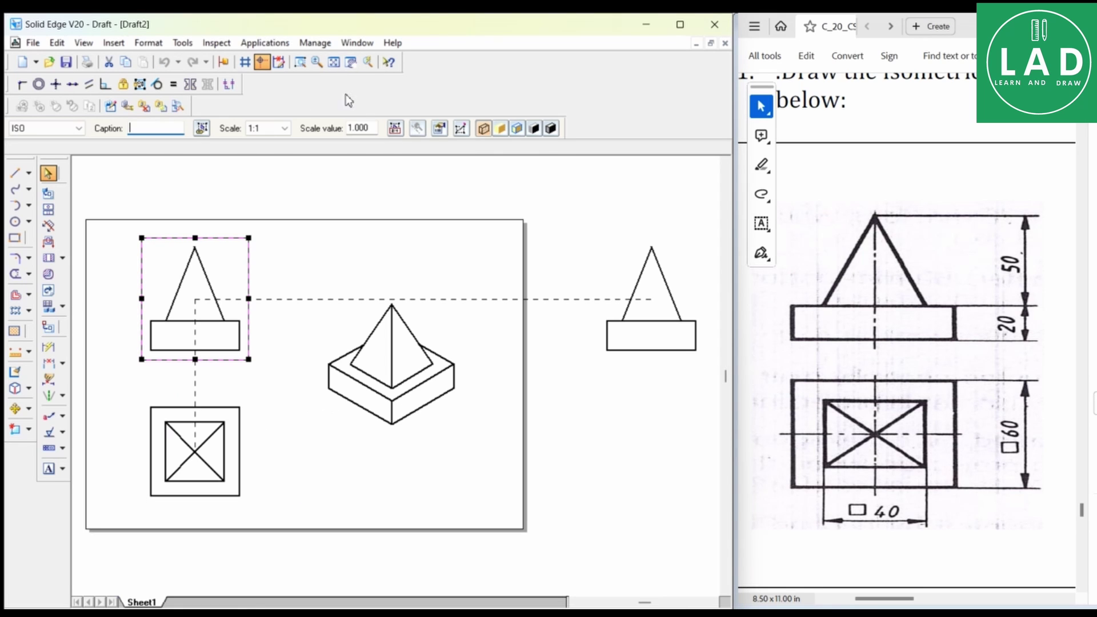
pyautogui.moveTo(642, 288); pyautogui.dragTo(393, 331)
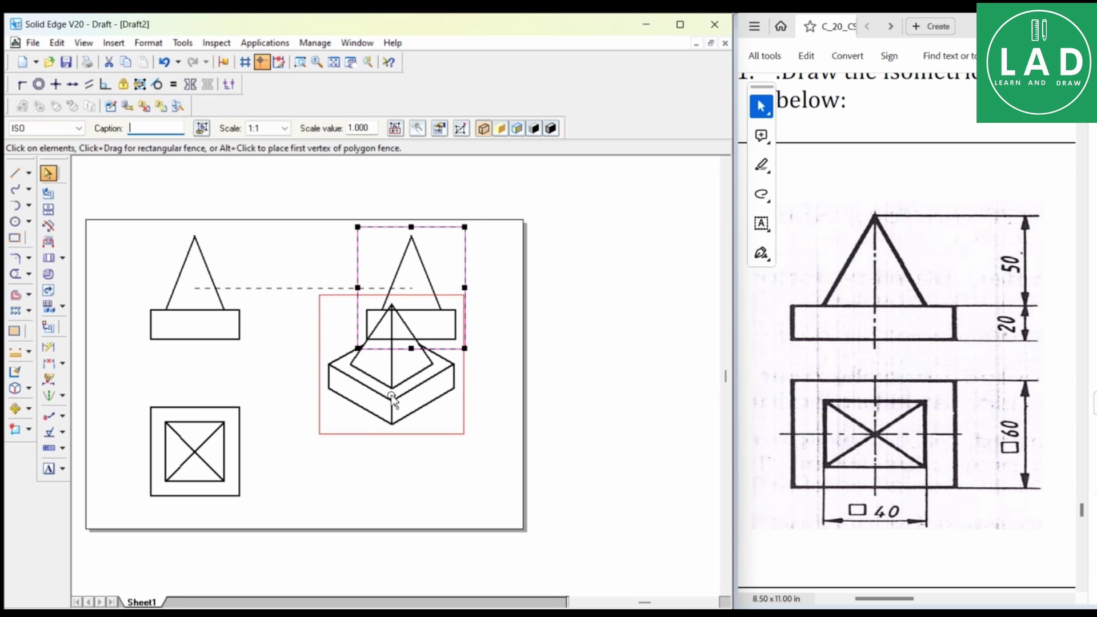
pyautogui.moveTo(396, 403); pyautogui.dragTo(403, 486)
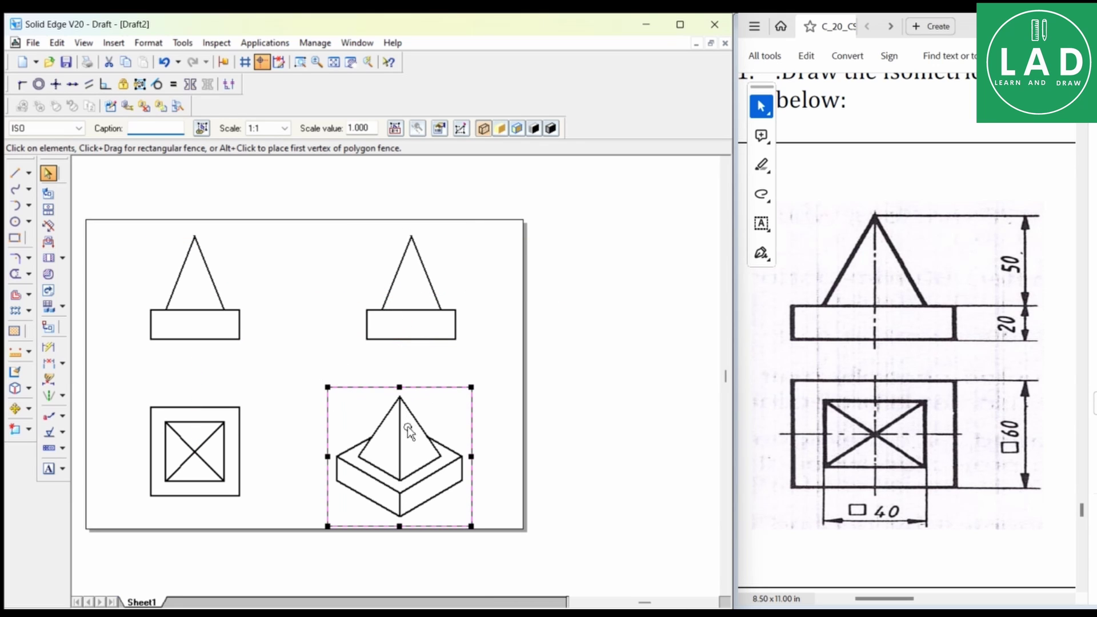
pyautogui.moveTo(412, 421); pyautogui.dragTo(404, 358)
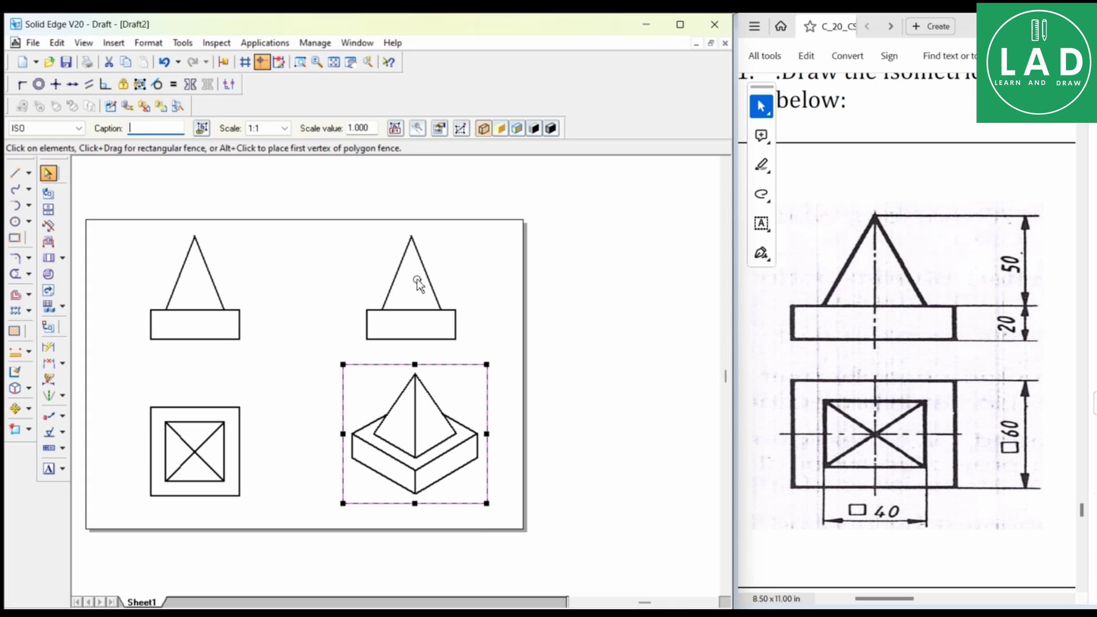
pyautogui.moveTo(419, 275); pyautogui.dragTo(376, 330)
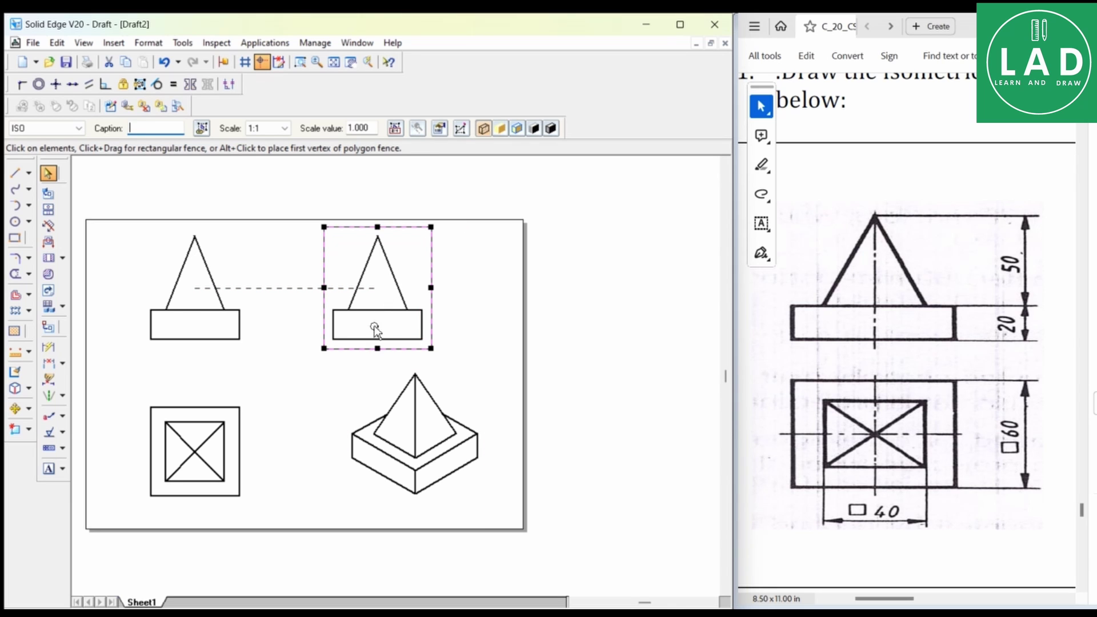
pyautogui.moveTo(429, 291); pyautogui.dragTo(444, 291)
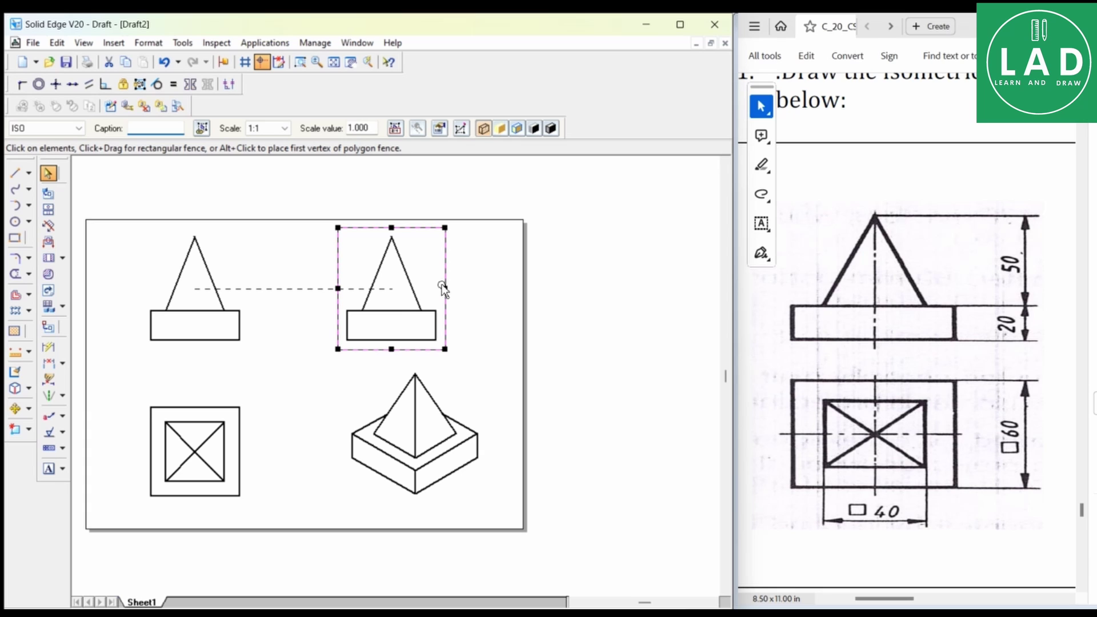
pyautogui.click(486, 313)
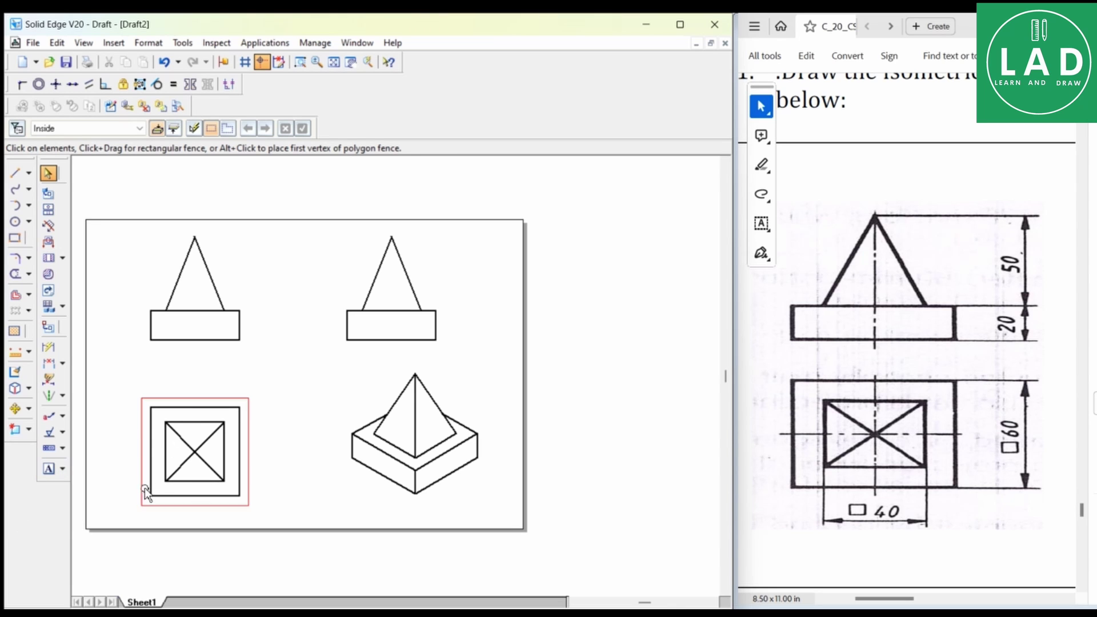
# Dimension the 20 base height and 60 base width on the front view, and 40 on the top view.
pyautogui.click(48, 347)
pyautogui.click(153, 327)
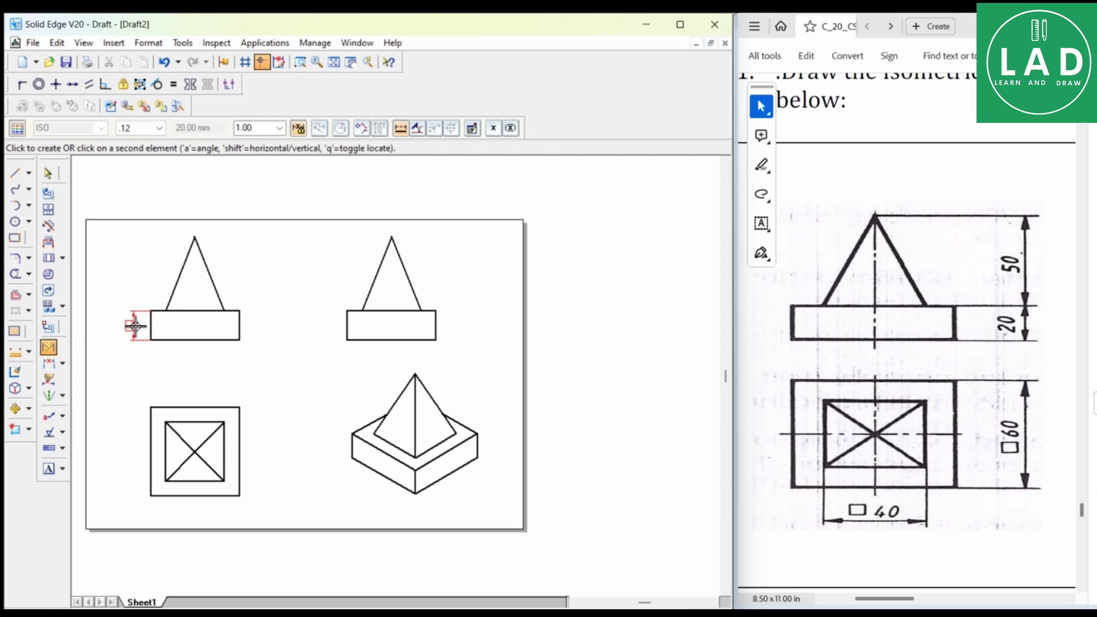
pyautogui.click(222, 342)
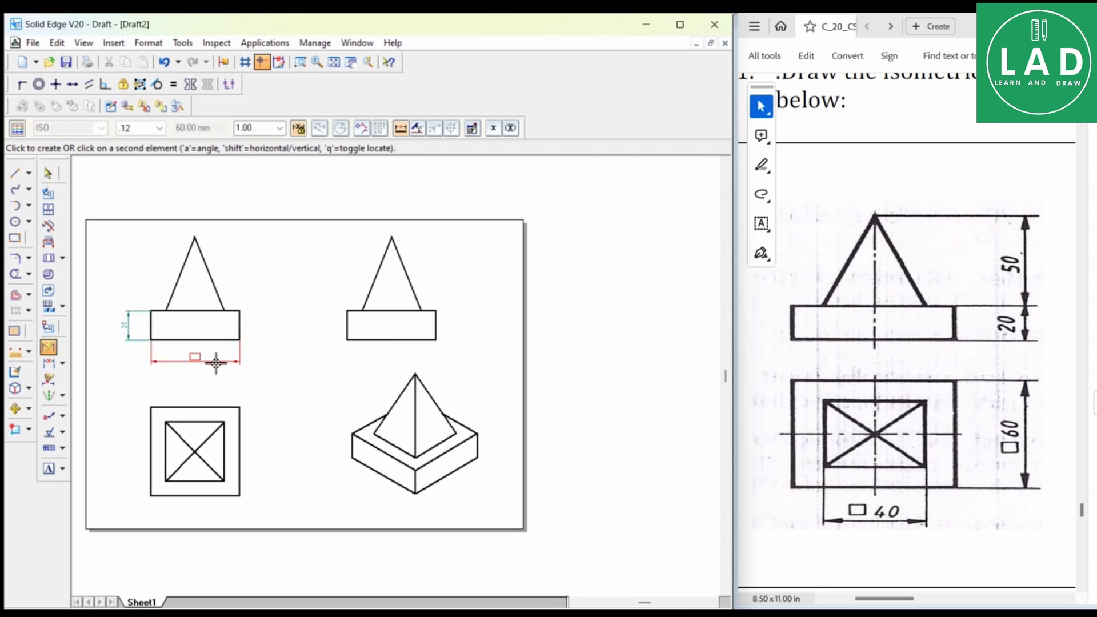
pyautogui.click(216, 360)
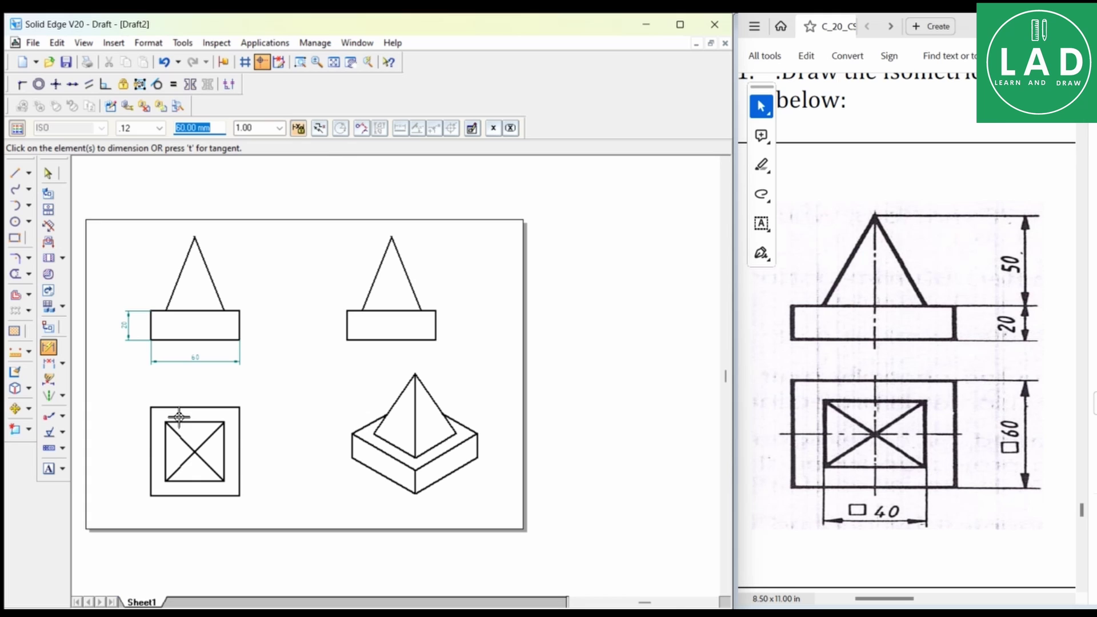
pyautogui.click(229, 449)
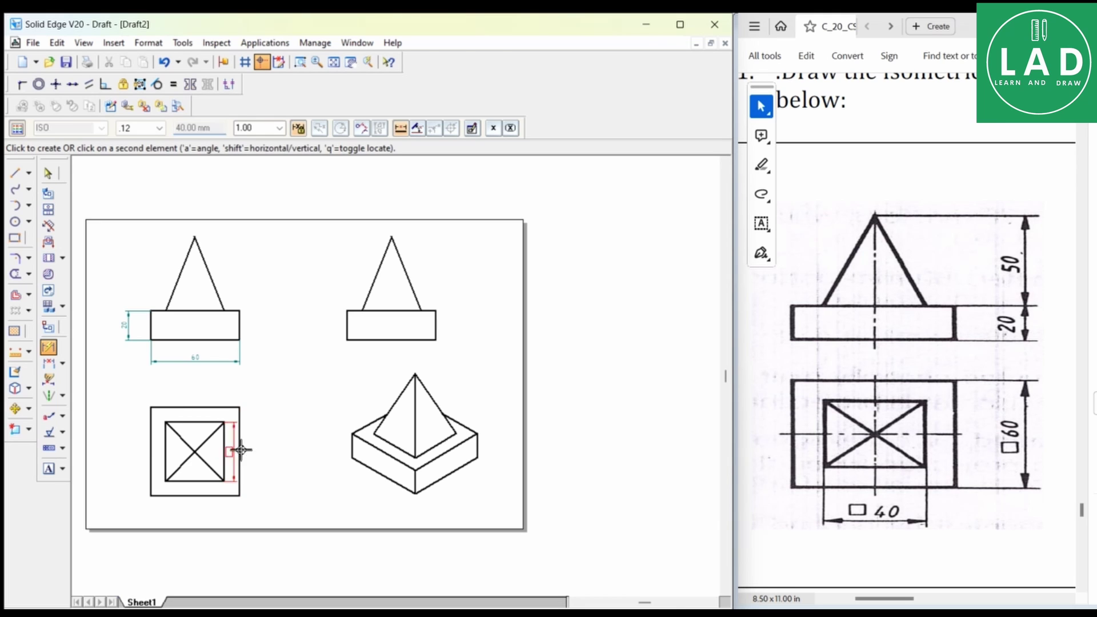
pyautogui.click(263, 450)
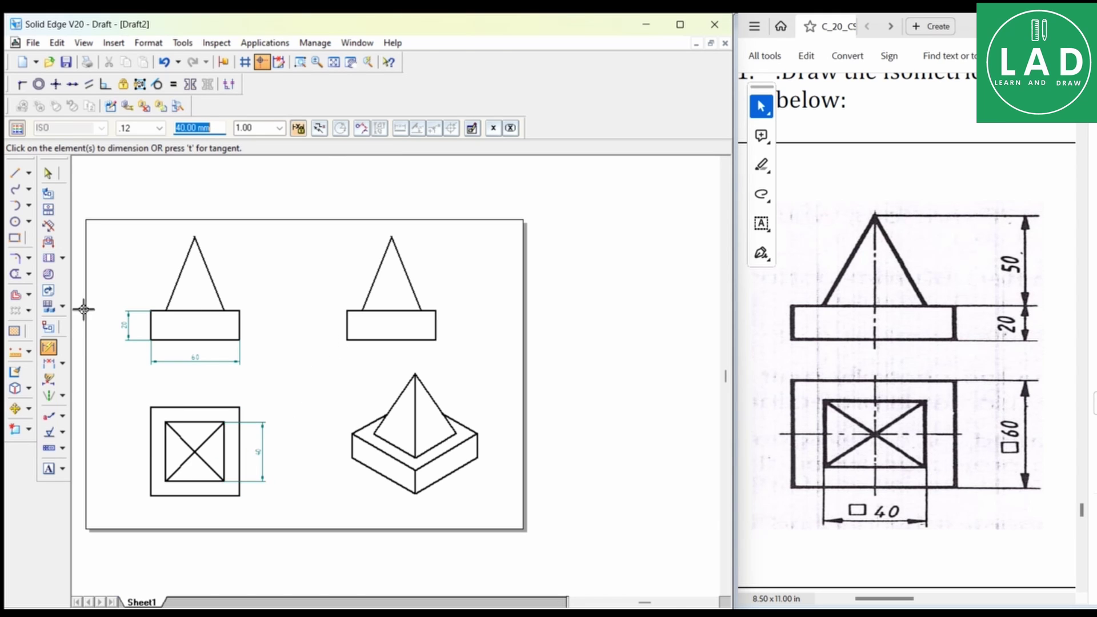
# Add the 50 pyramid height dimension from the apex to the base's top edge.
pyautogui.click(50, 364)
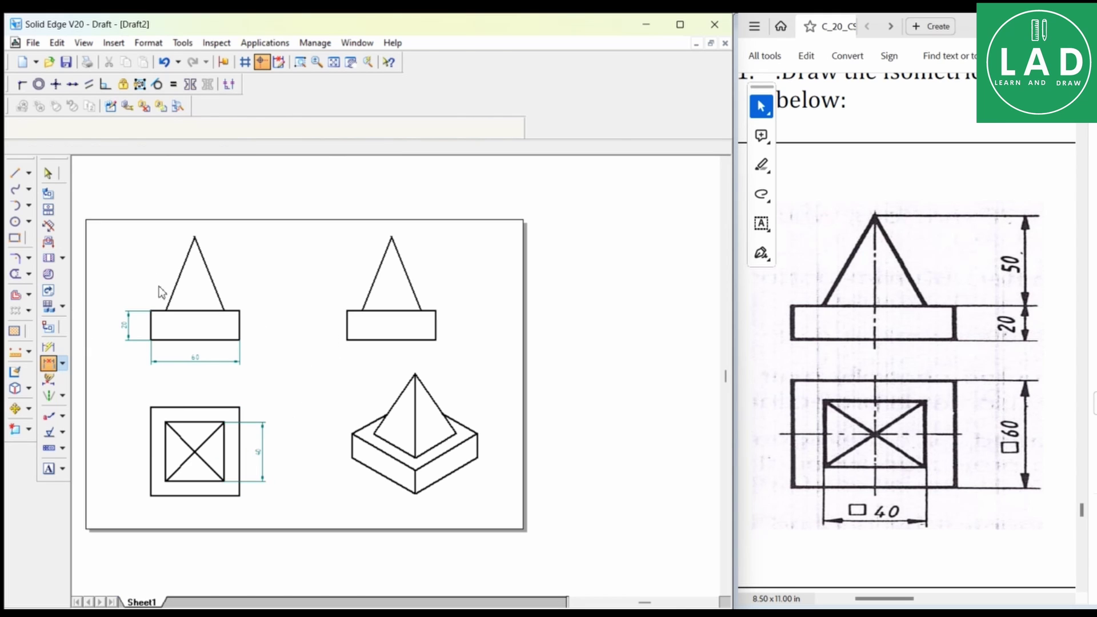
pyautogui.click(197, 237)
pyautogui.click(213, 311)
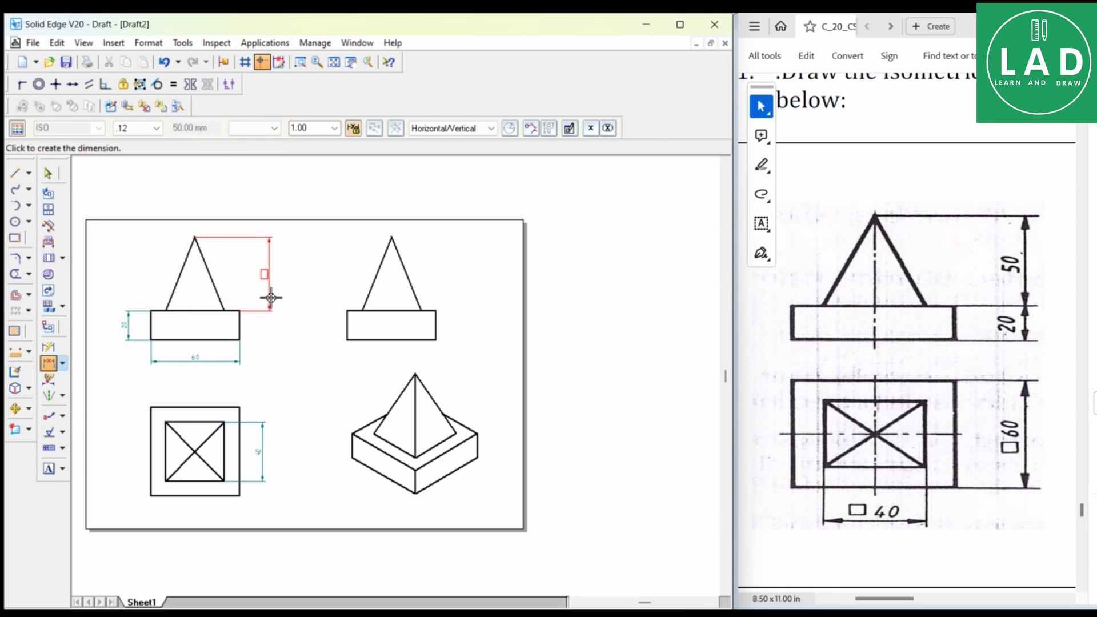
pyautogui.click(257, 289)
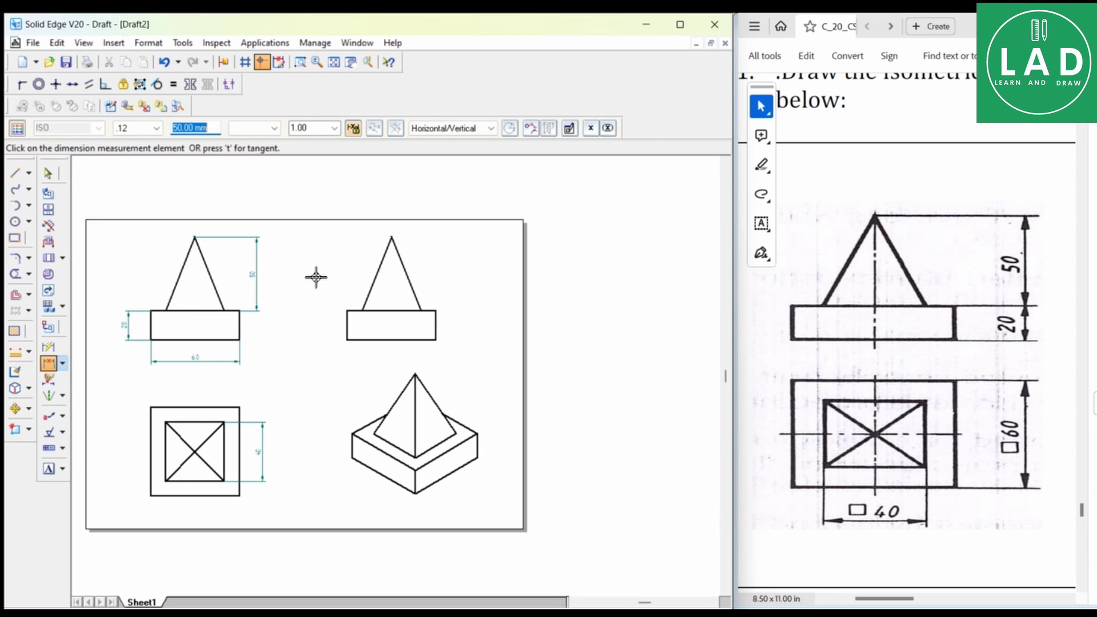
# Add text labels beneath the views, starting with 'Front View' under the front view.
pyautogui.click(48, 469)
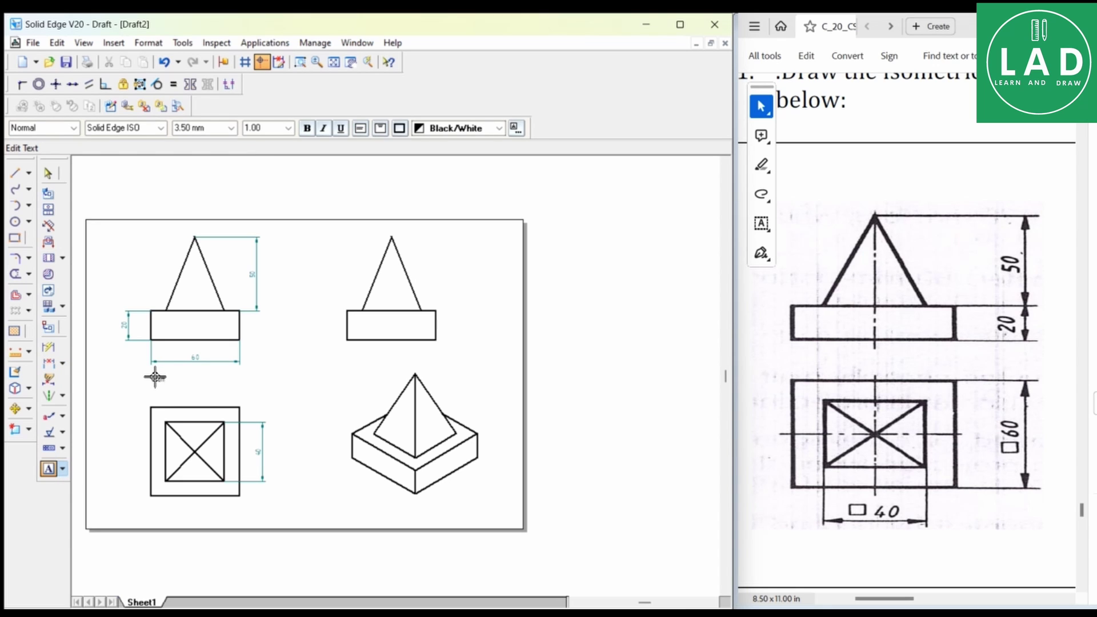
pyautogui.write('View')
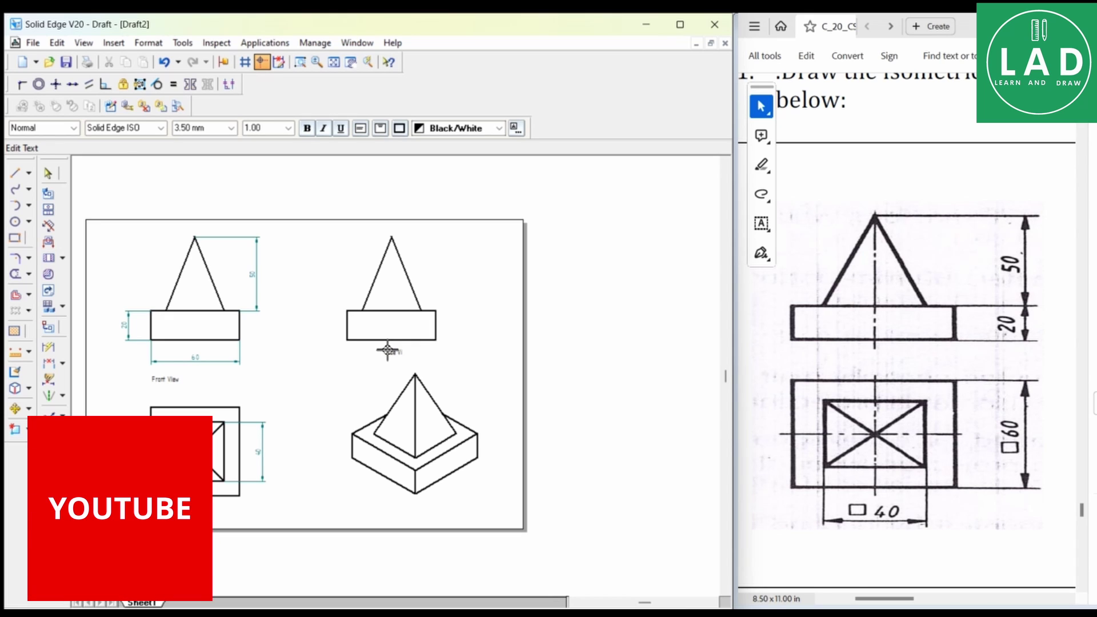
pyautogui.write('ie')
pyautogui.write('w')
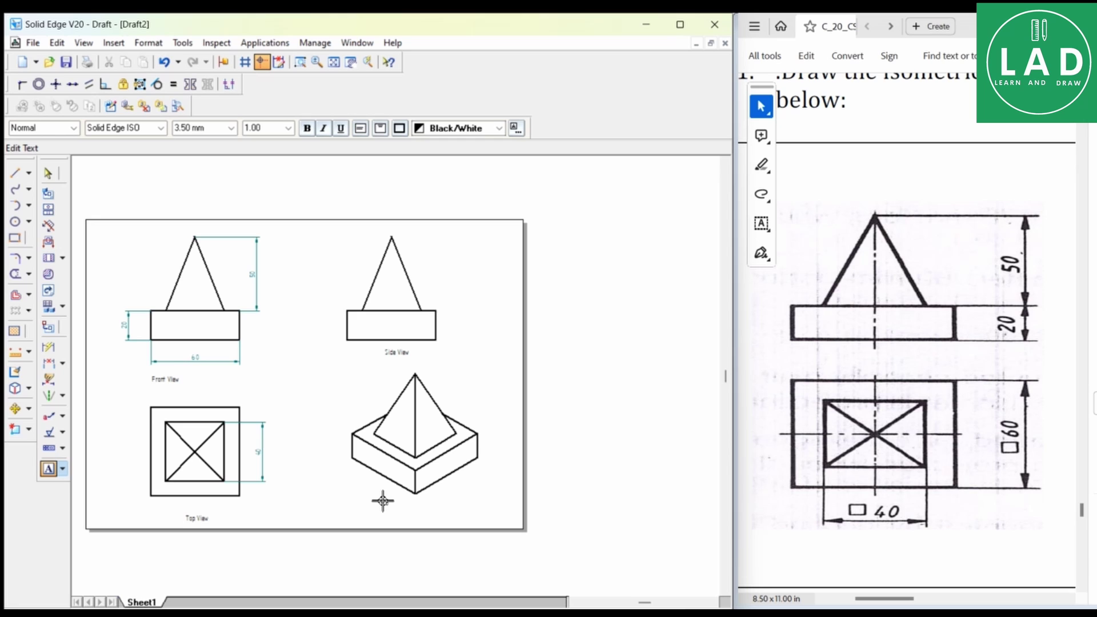
pyautogui.write('iew')
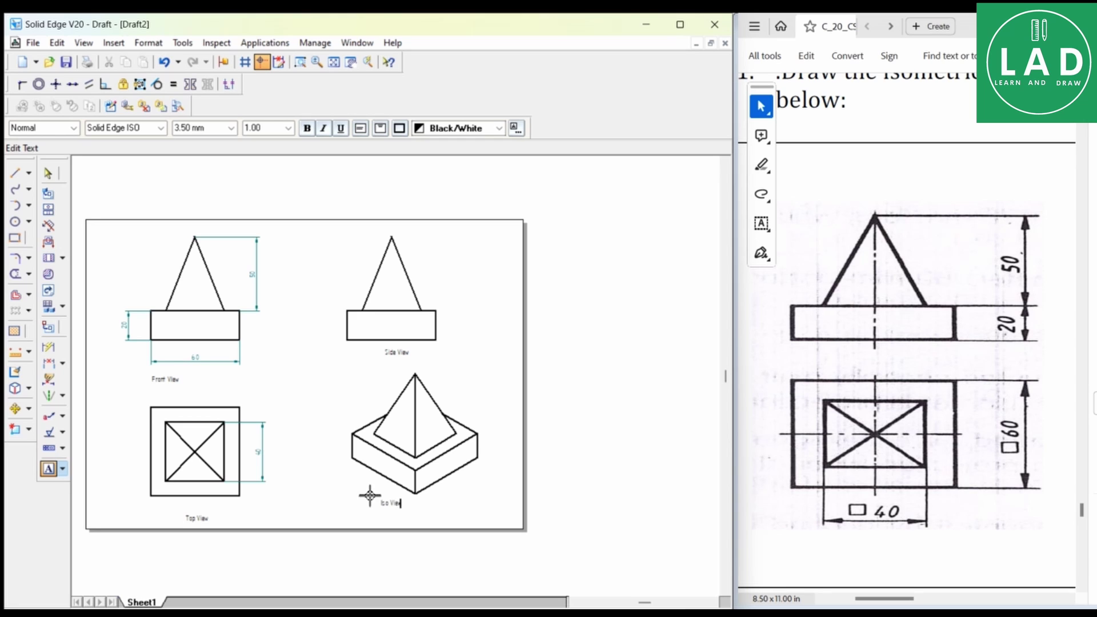